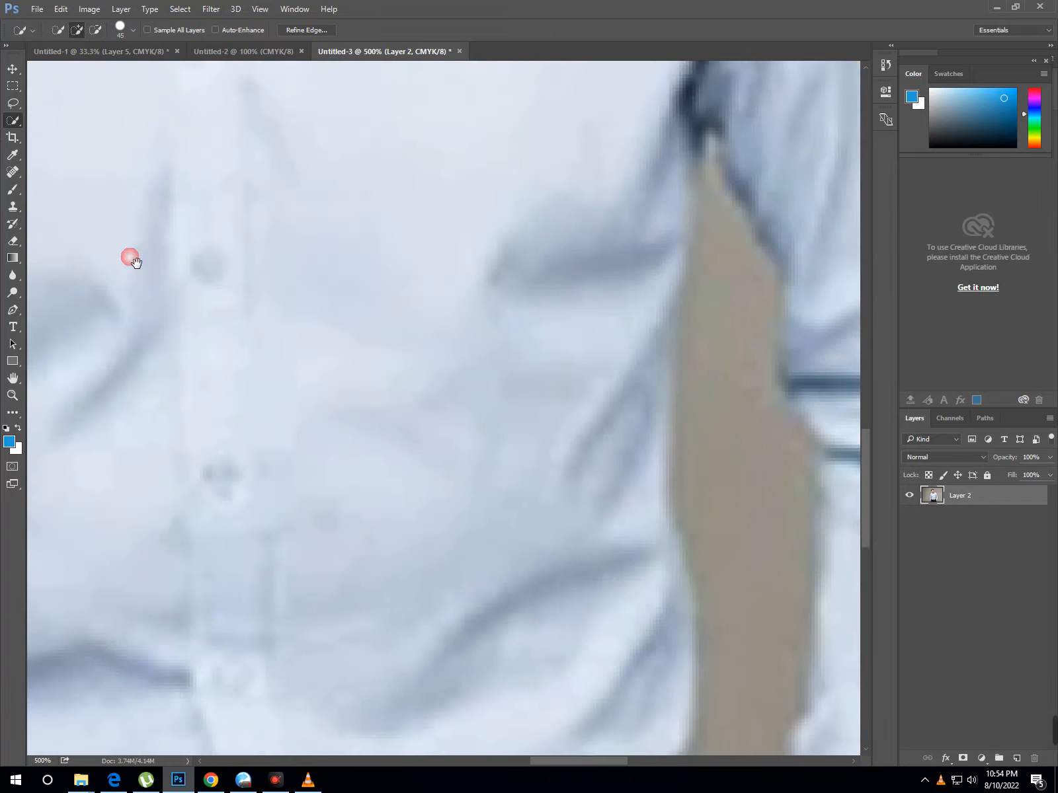
Step: Subtract the background gap between the torso and the man's left sleeve from the shirt selection using a 25 px brush
drag(513, 466, 323, 276)
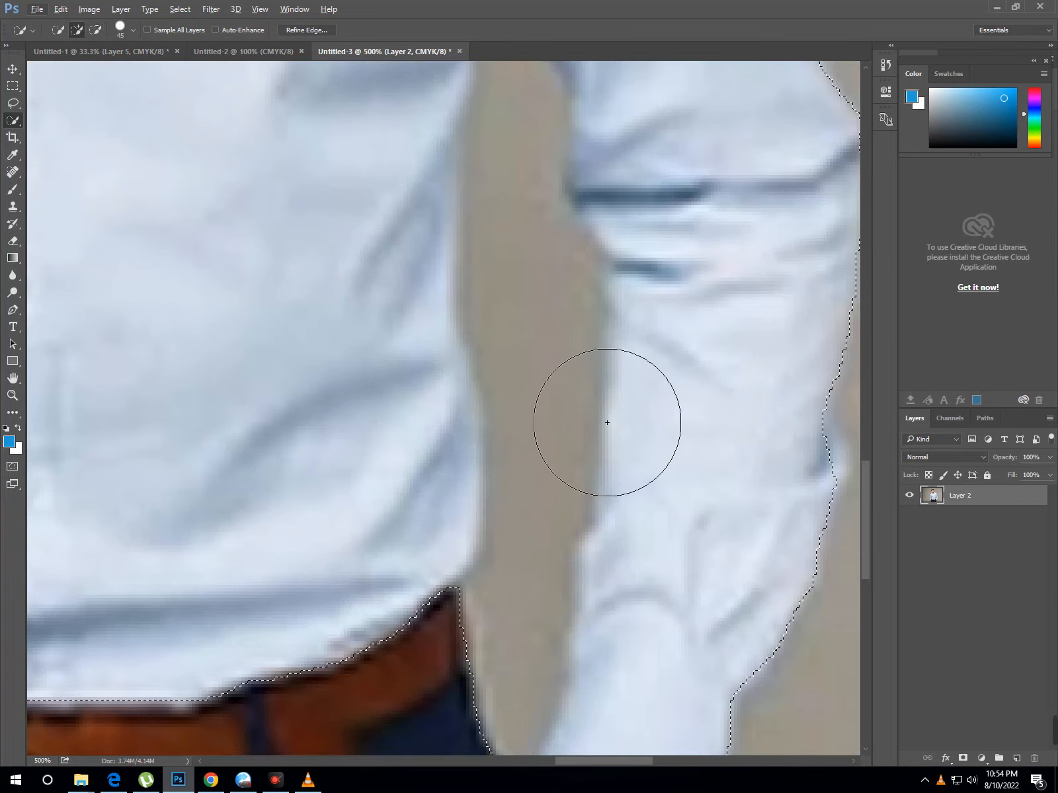
key(bracketleft)
key(bracketleft)
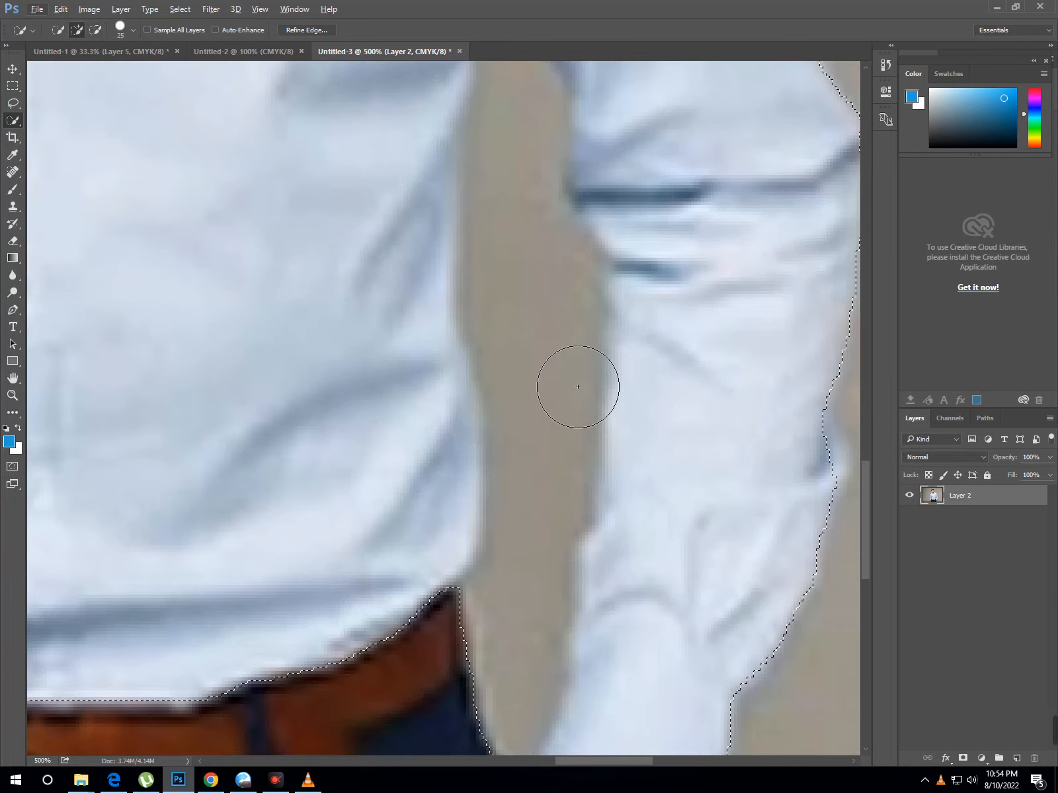
alt+click(538, 346)
alt+click(533, 475)
mouse_move(574, 517)
mouse_down()
mouse_move(574, 577)
mouse_move(597, 337)
mouse_move(574, 272)
mouse_up()
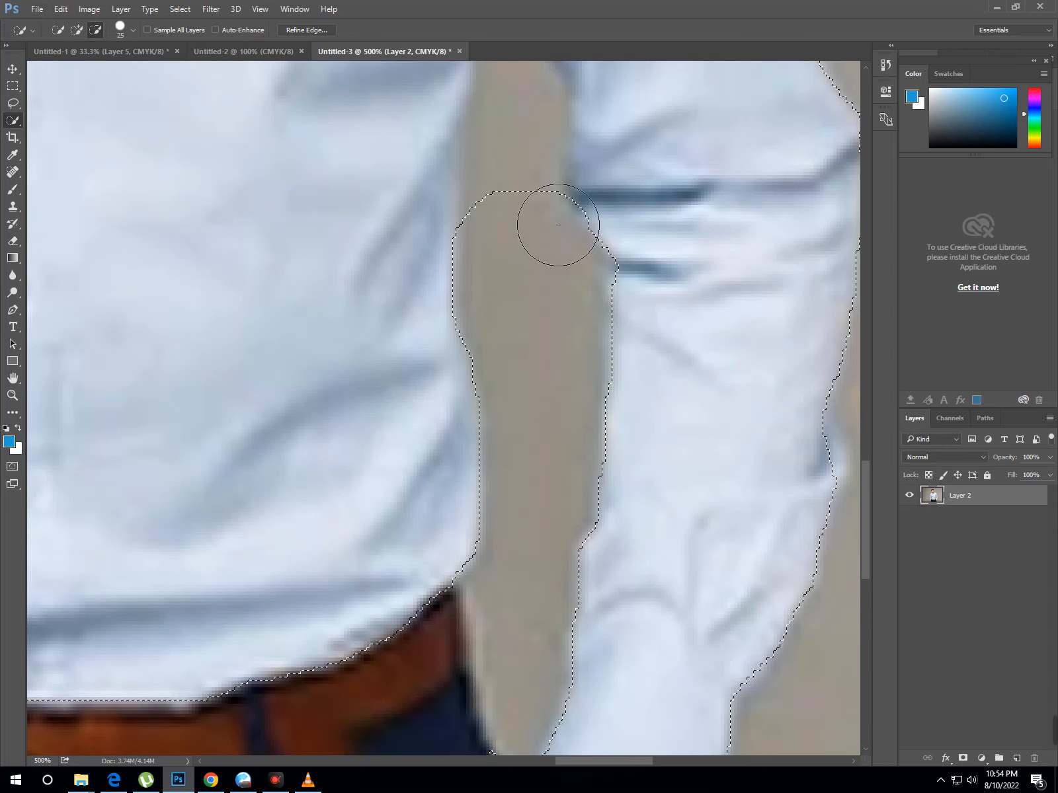
drag(515, 182, 513, 146)
Step: Subtract the narrow top of that gap, up to the armpit, from the selection using a 10 px brush
drag(509, 222, 511, 580)
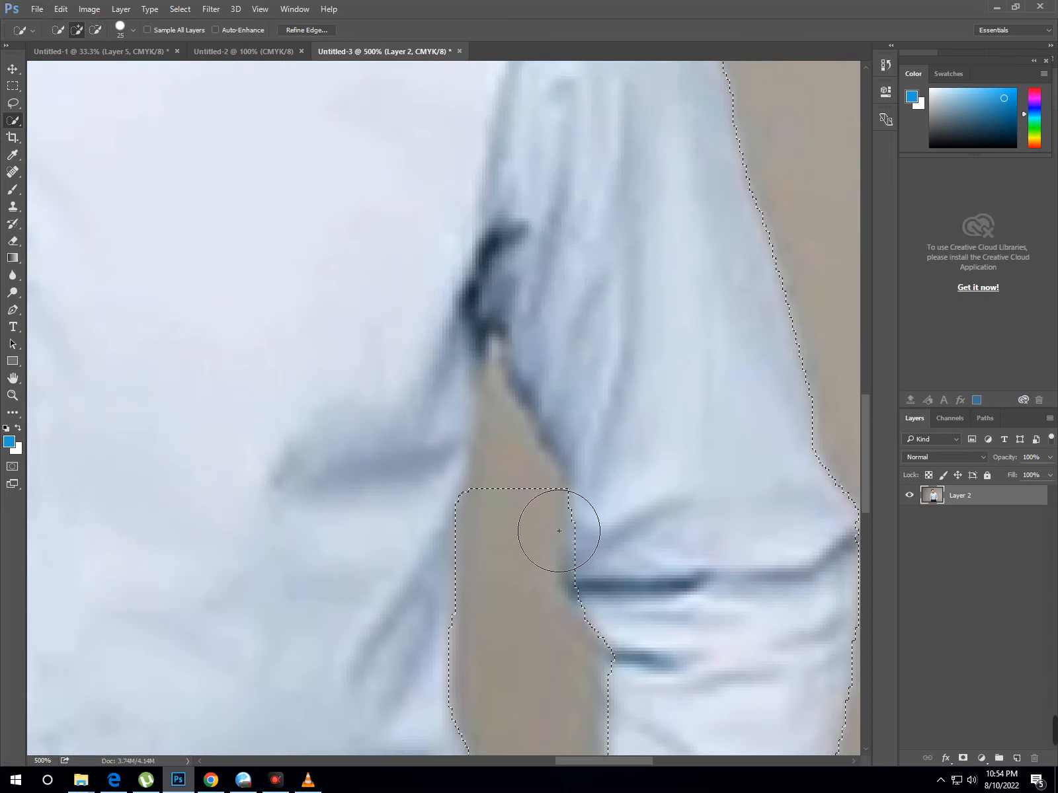
key(bracketleft)
key(bracketleft)
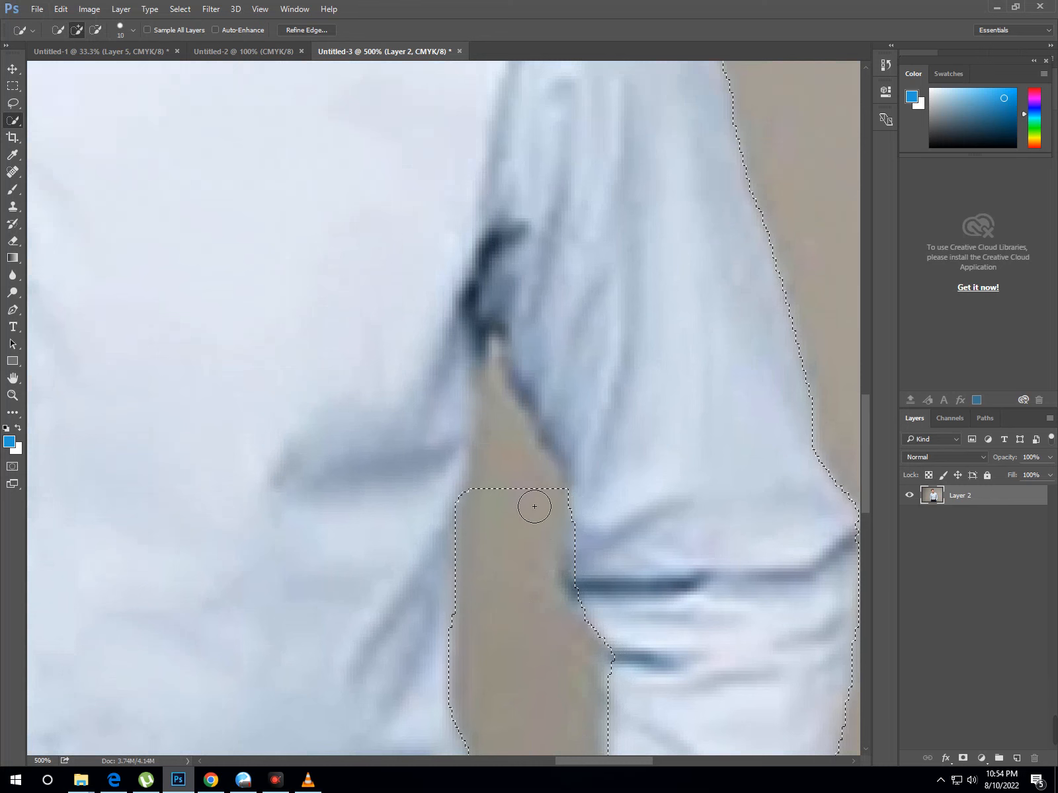
mouse_move(534, 506)
mouse_down()
mouse_move(512, 422)
mouse_move(541, 455)
mouse_move(593, 456)
mouse_move(563, 426)
mouse_move(598, 500)
mouse_move(597, 579)
mouse_move(580, 560)
mouse_move(594, 528)
mouse_move(595, 558)
mouse_move(662, 257)
mouse_up()
click(557, 430)
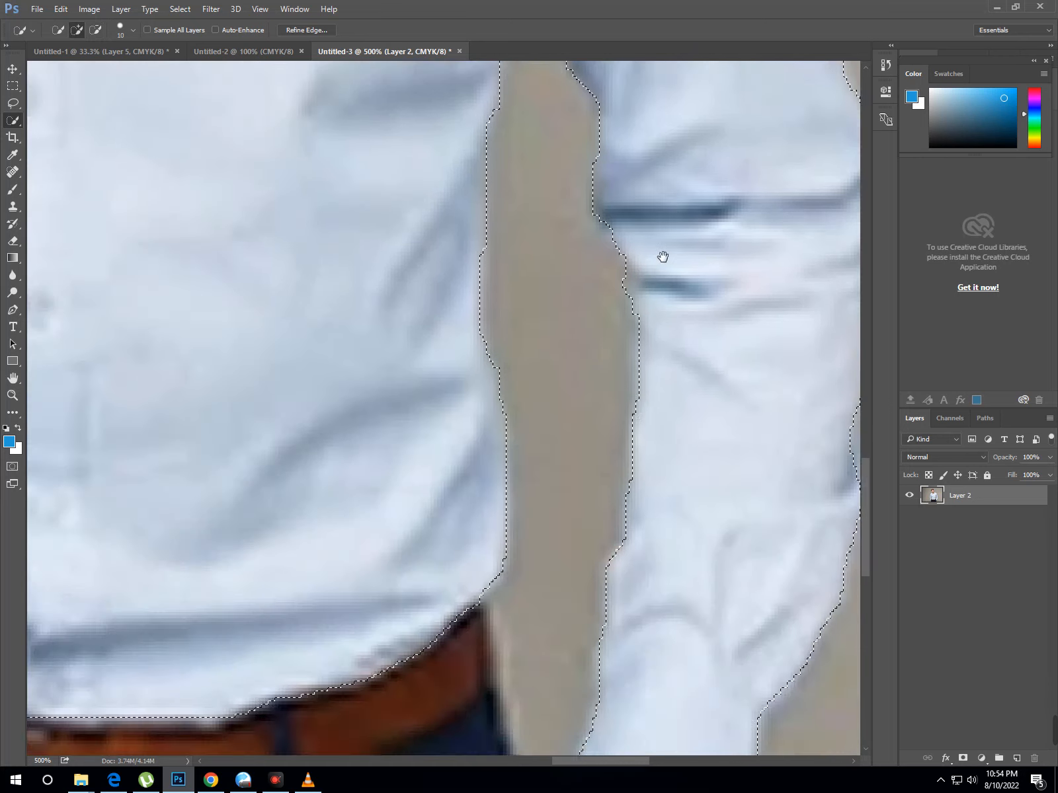
Step: Subtract the background gap between the torso and the man's right sleeve from the shirt selection
drag(638, 588, 704, 255)
drag(536, 352, 813, 562)
mouse_move(200, 340)
mouse_down()
mouse_move(365, 436)
mouse_move(460, 444)
mouse_up()
drag(316, 520, 425, 472)
mouse_move(300, 393)
mouse_down()
mouse_move(305, 430)
mouse_move(310, 240)
mouse_move(291, 218)
mouse_move(284, 177)
mouse_move(292, 258)
mouse_move(236, 275)
mouse_move(233, 236)
mouse_move(242, 245)
mouse_up()
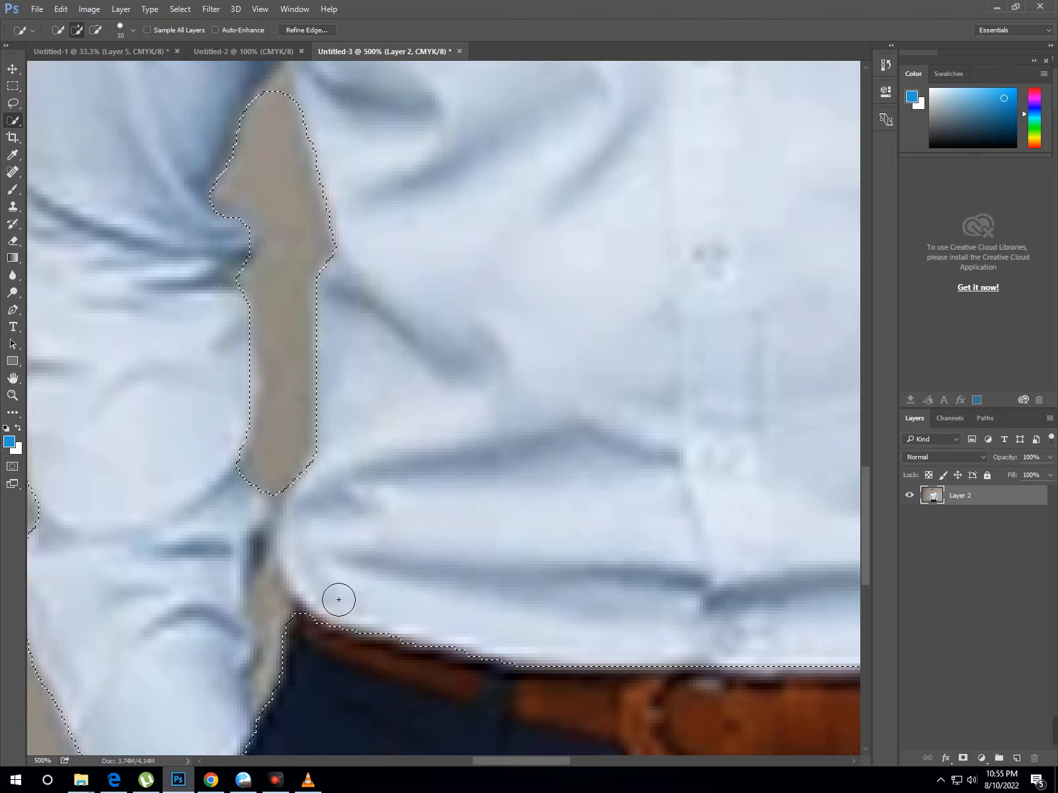
key(ctrl+0)
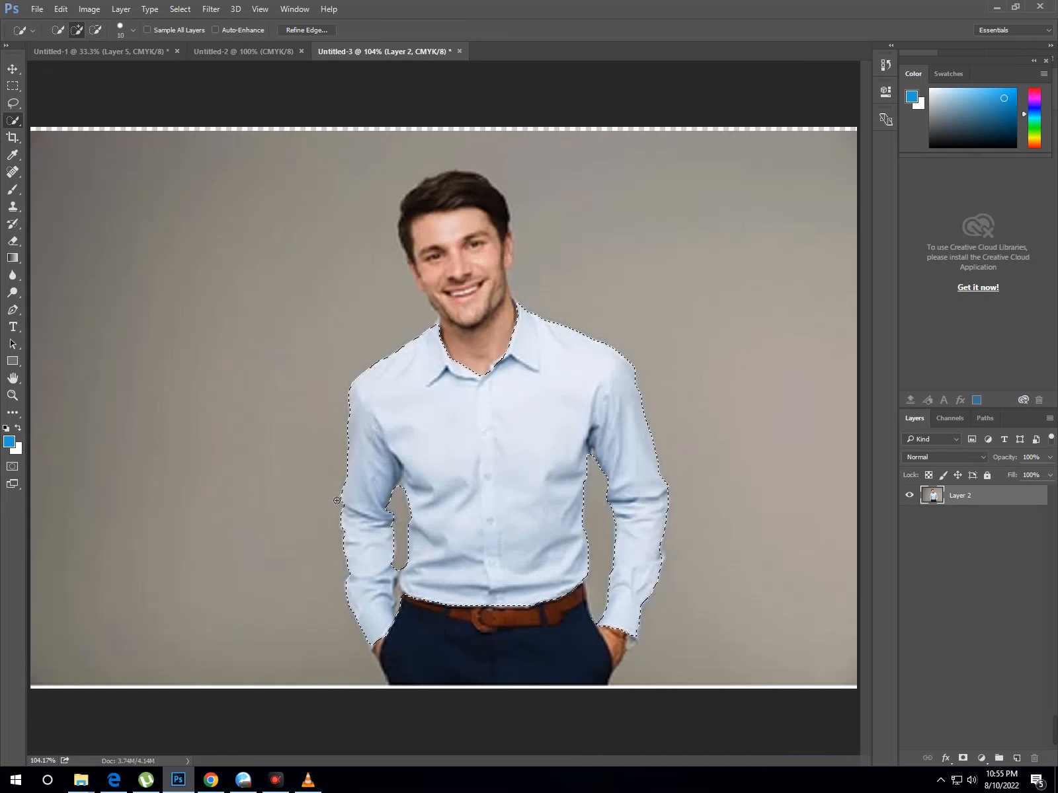
Step: Add the missing collar tip below the jaw on the man's right side to the selection using a 3 px brush
key(ctrl+plus)
key(ctrl+plus)
key(ctrl+plus)
key(ctrl+plus)
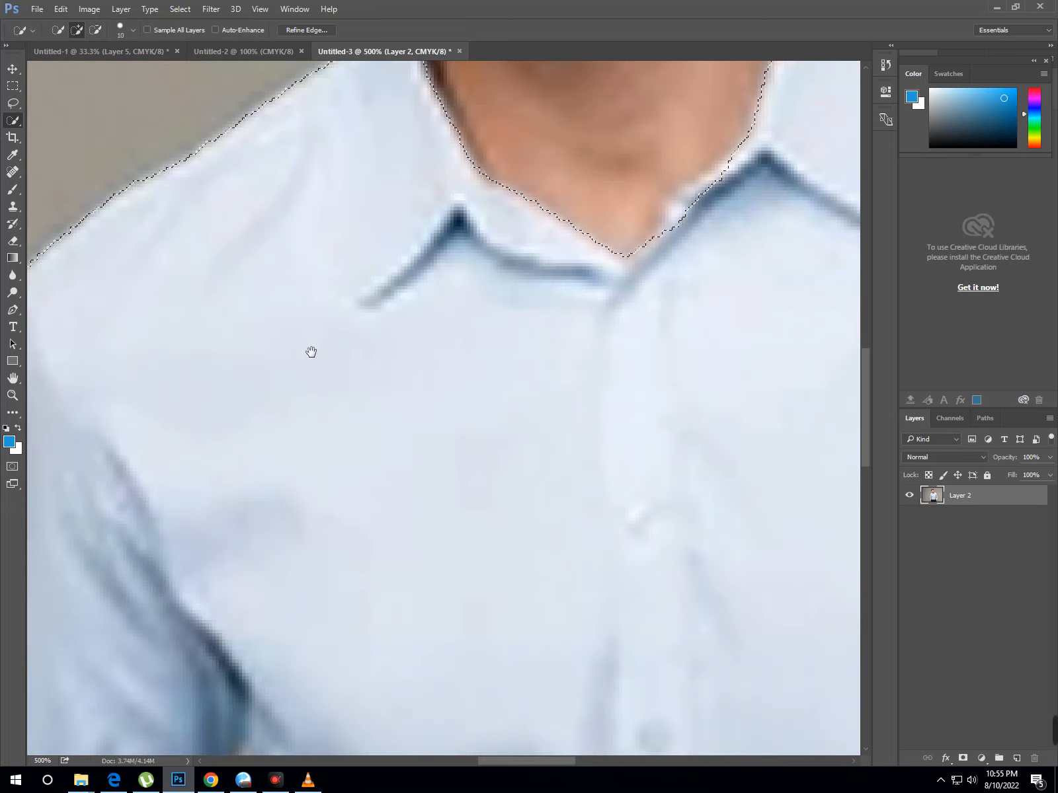
drag(311, 352, 476, 753)
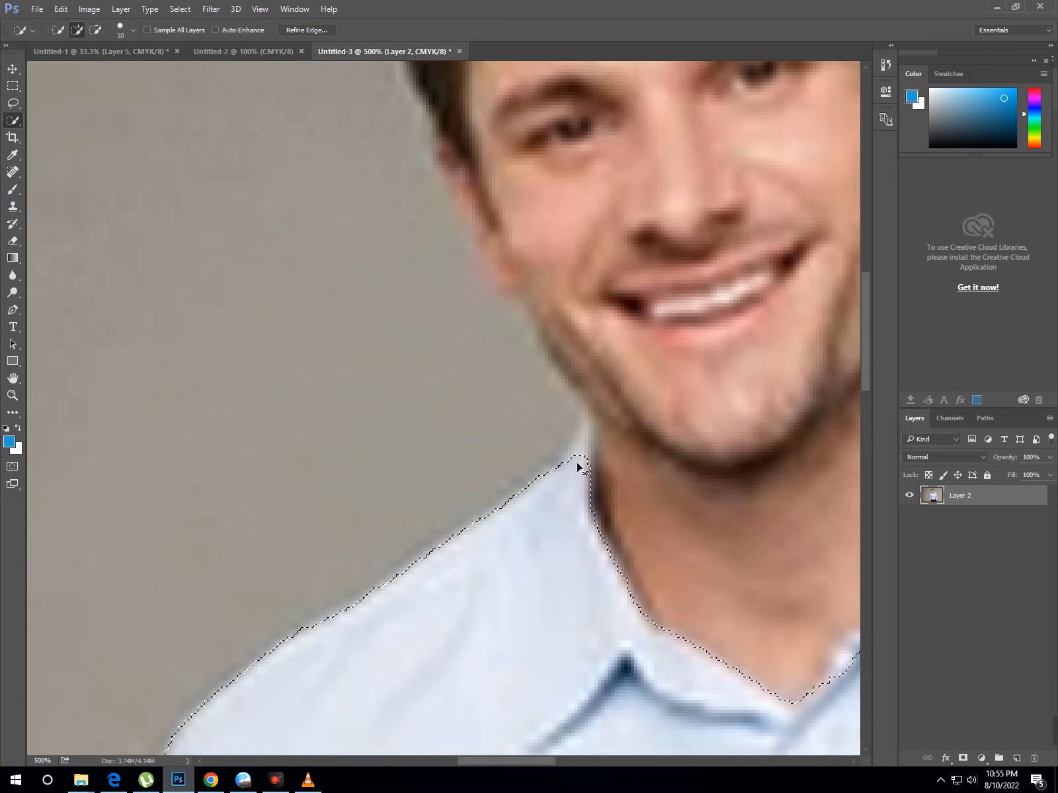
scroll(576, 462, up, 7)
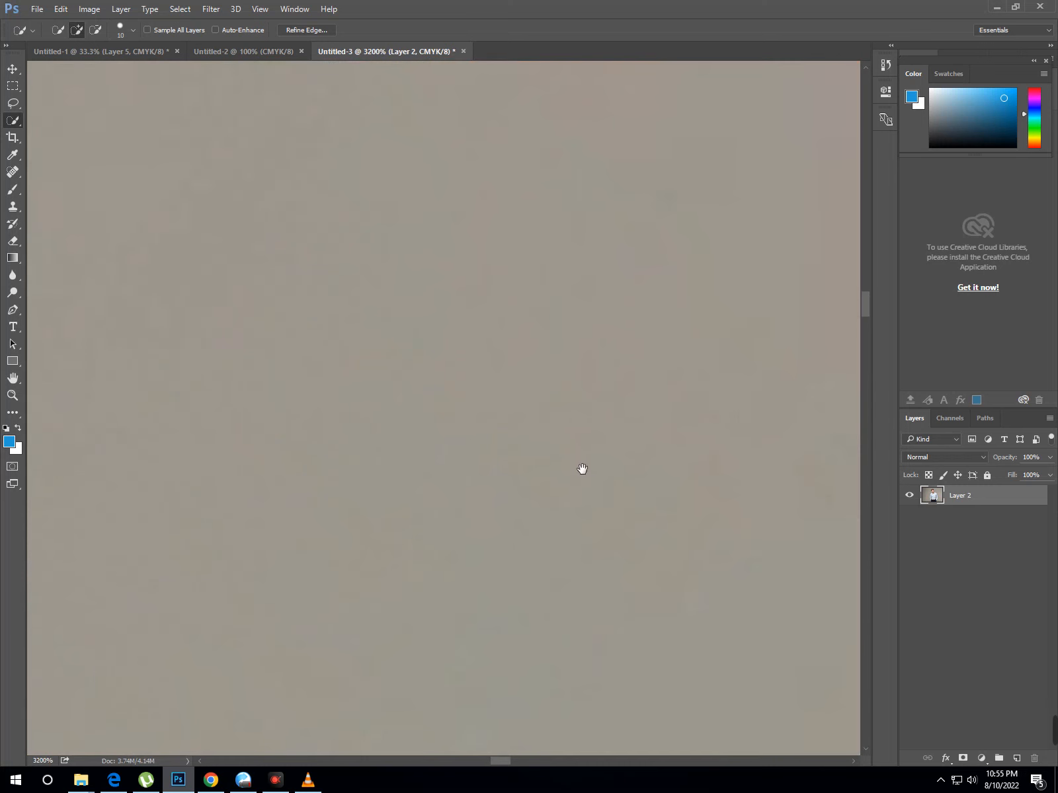
mouse_move(582, 468)
mouse_down()
mouse_move(307, 508)
mouse_move(278, 489)
mouse_move(90, 541)
mouse_up()
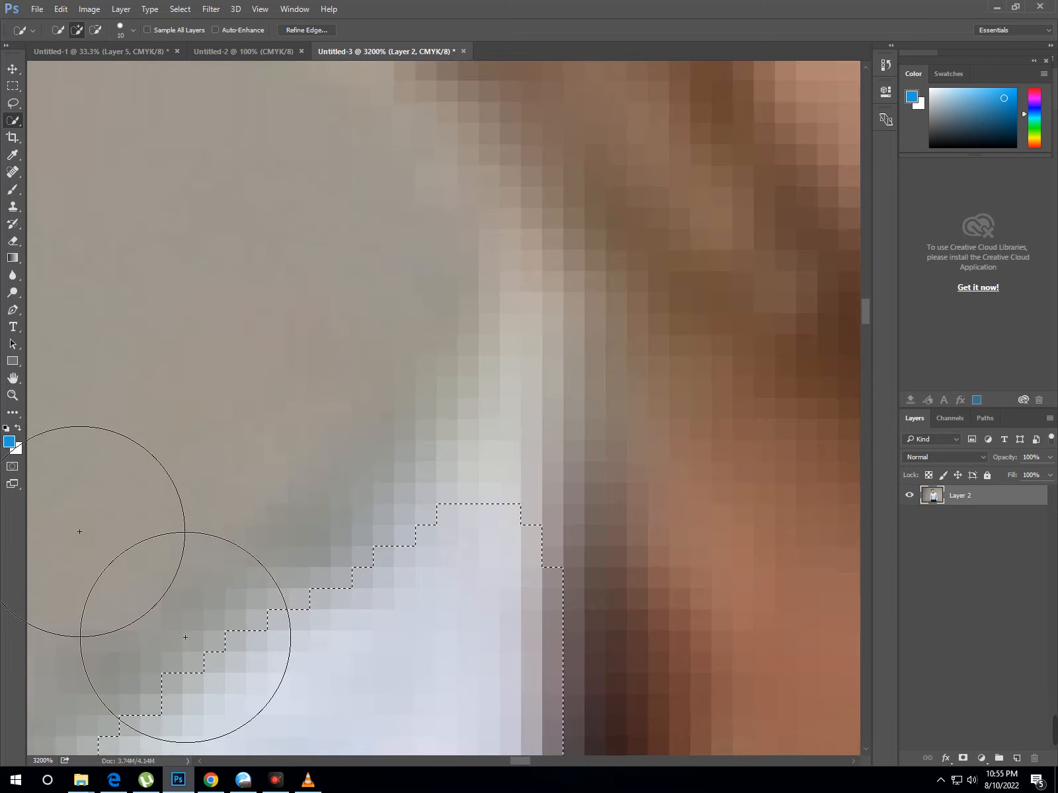
key(ctrl+minus)
key(ctrl+minus)
key(ctrl+minus)
key(ctrl+minus)
key(ctrl+minus)
key(ctrl+minus)
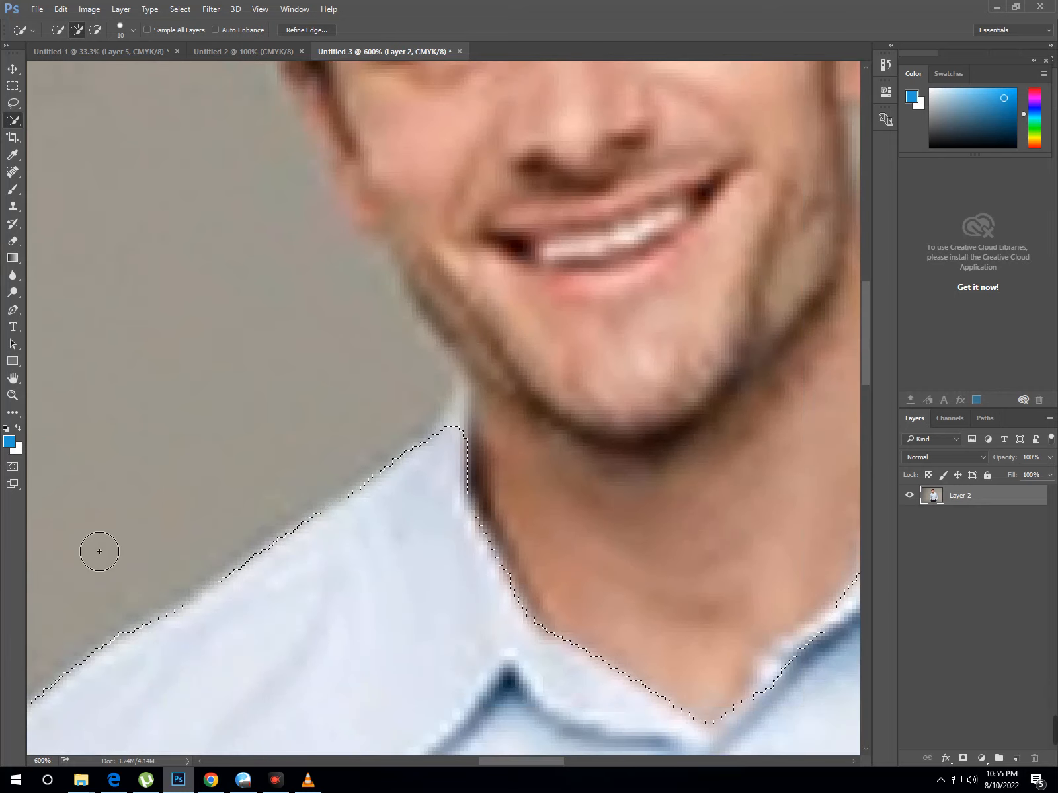
key(bracketleft)
key(bracketleft)
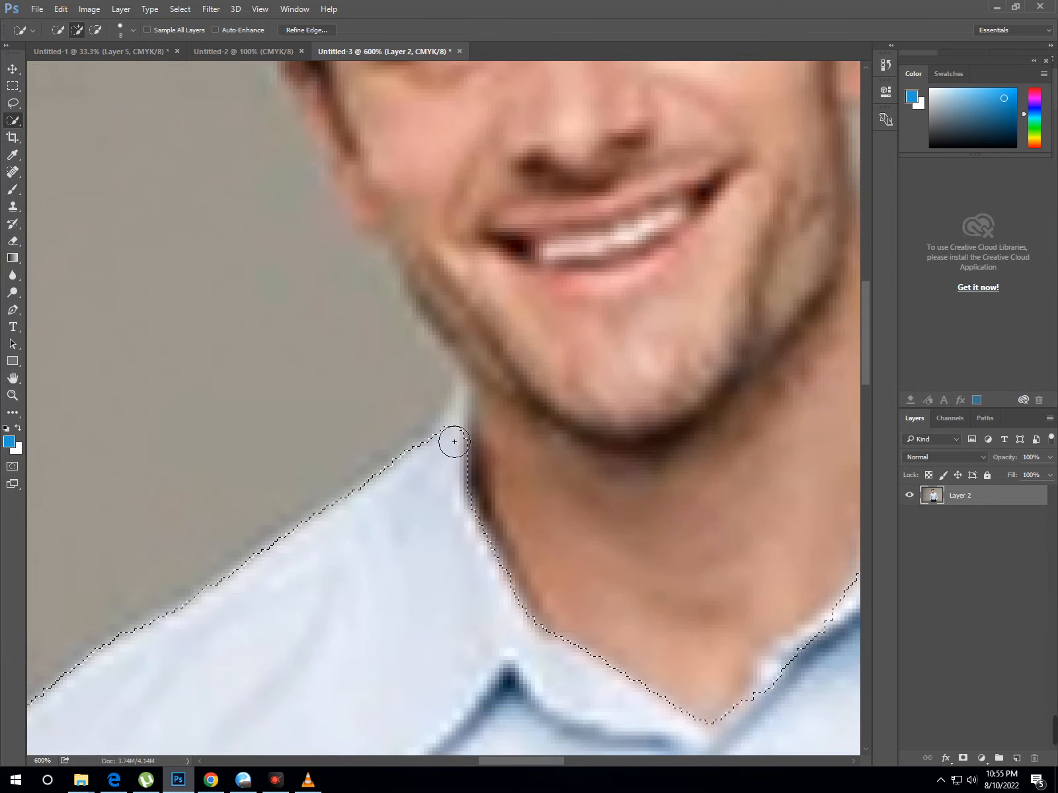
key(bracketleft)
key(bracketleft)
key(bracketleft)
key(bracketleft)
key(bracketleft)
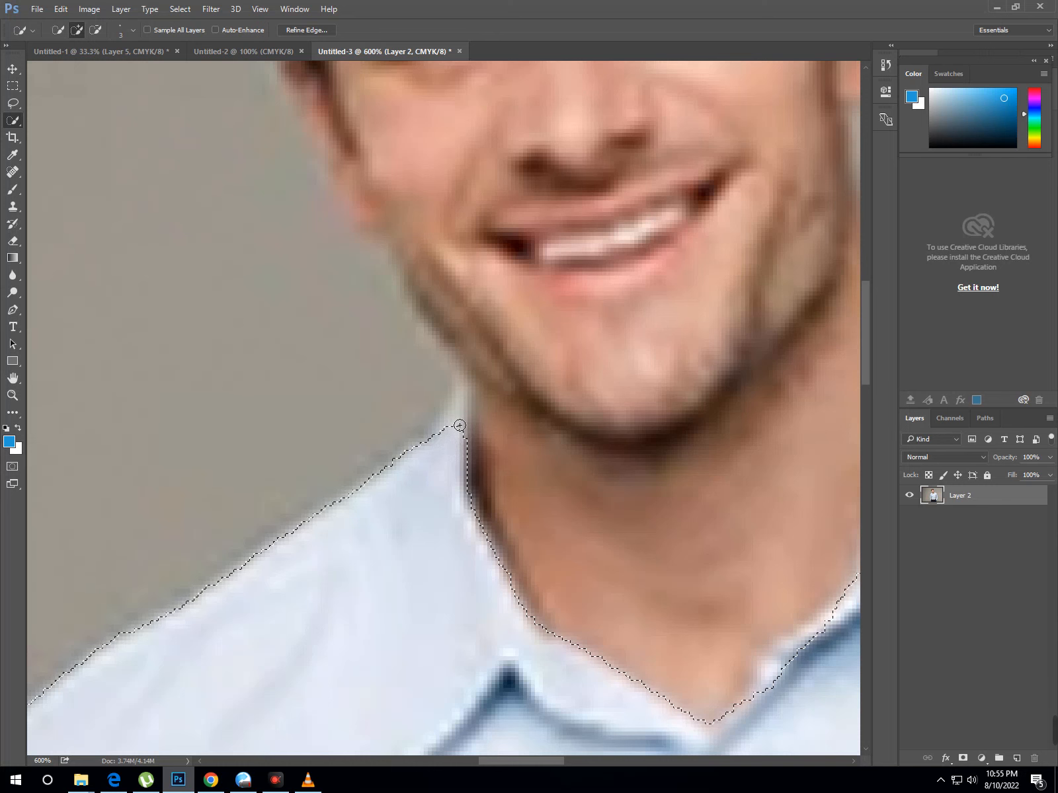
click(459, 427)
click(461, 418)
click(462, 408)
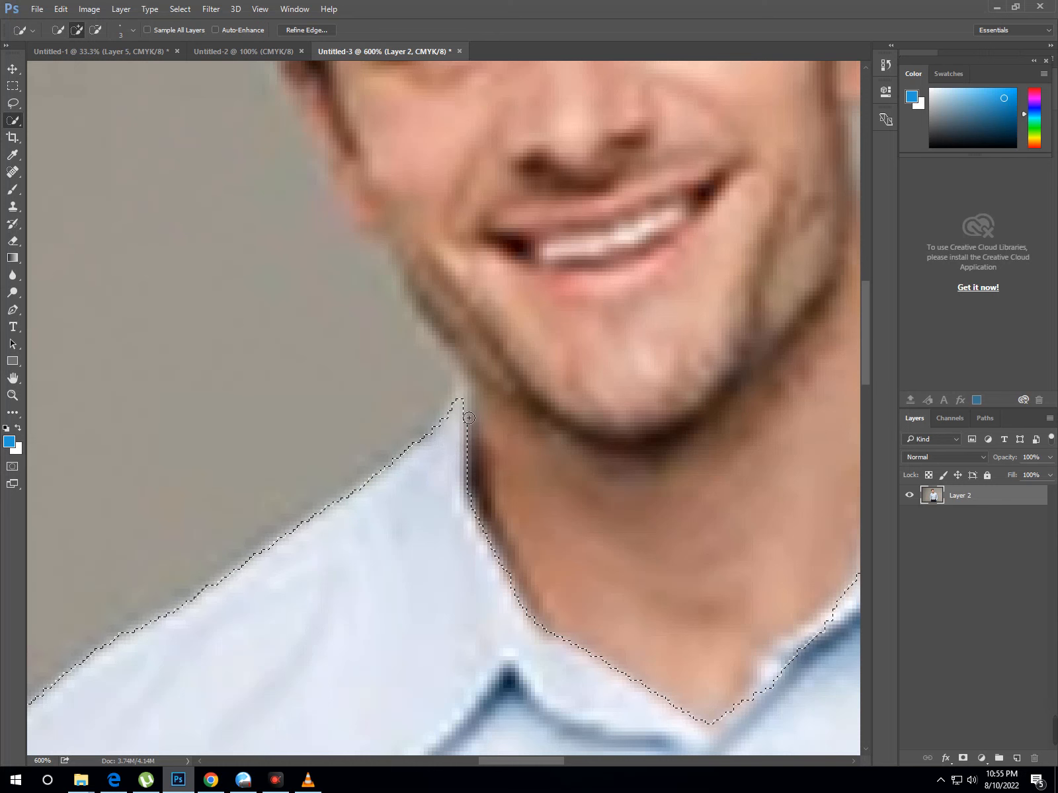
click(470, 421)
click(466, 402)
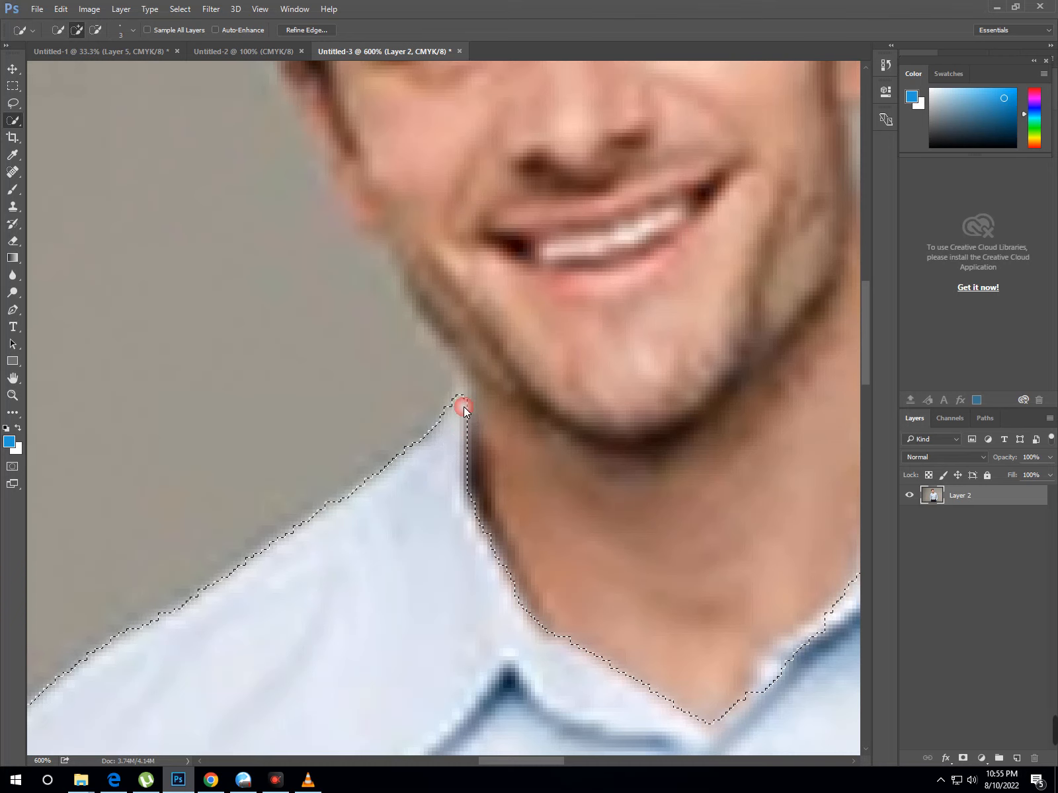
Step: Extend the selection along the outer edge of the man's left shoulder to include the missing shirt fabric
drag(608, 535, 143, 450)
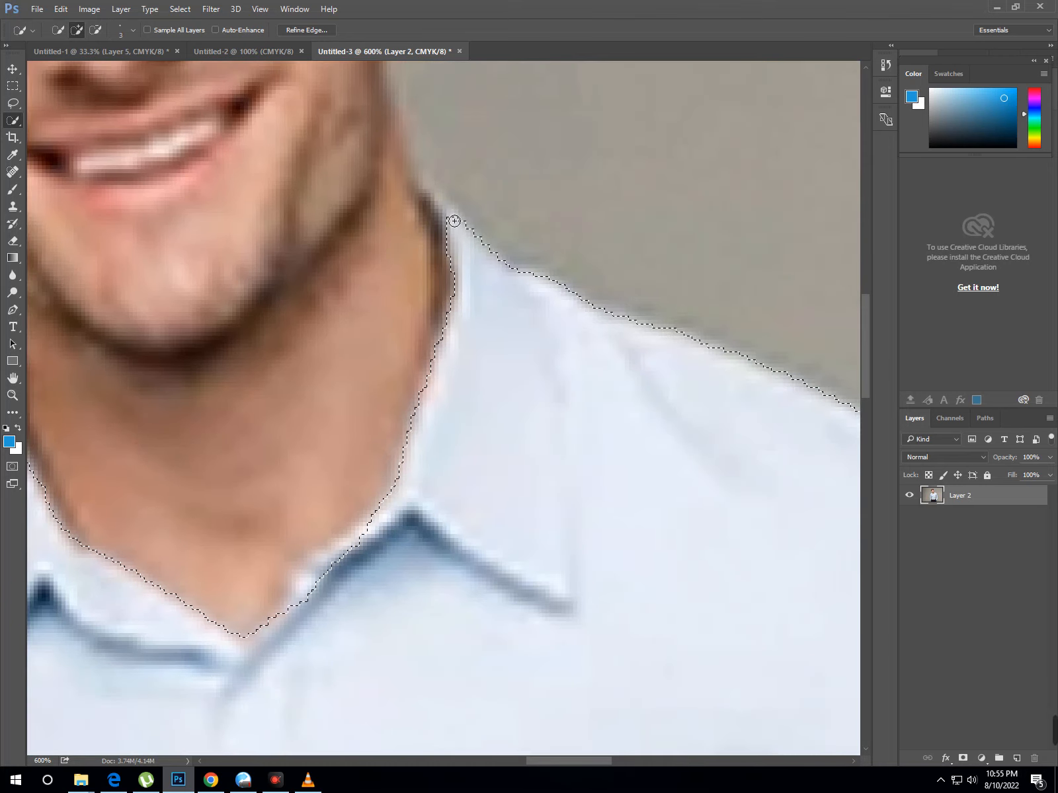
drag(572, 473, 201, 374)
drag(418, 626, 403, 387)
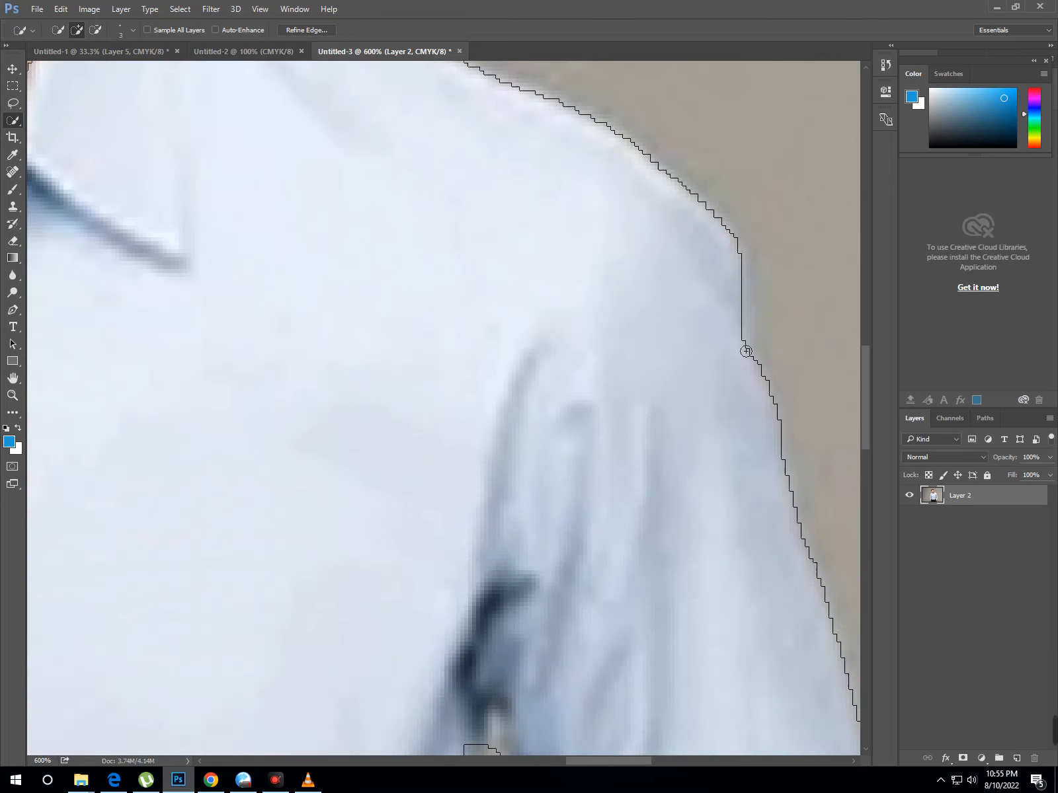
drag(747, 352, 744, 321)
key(ctrl+0)
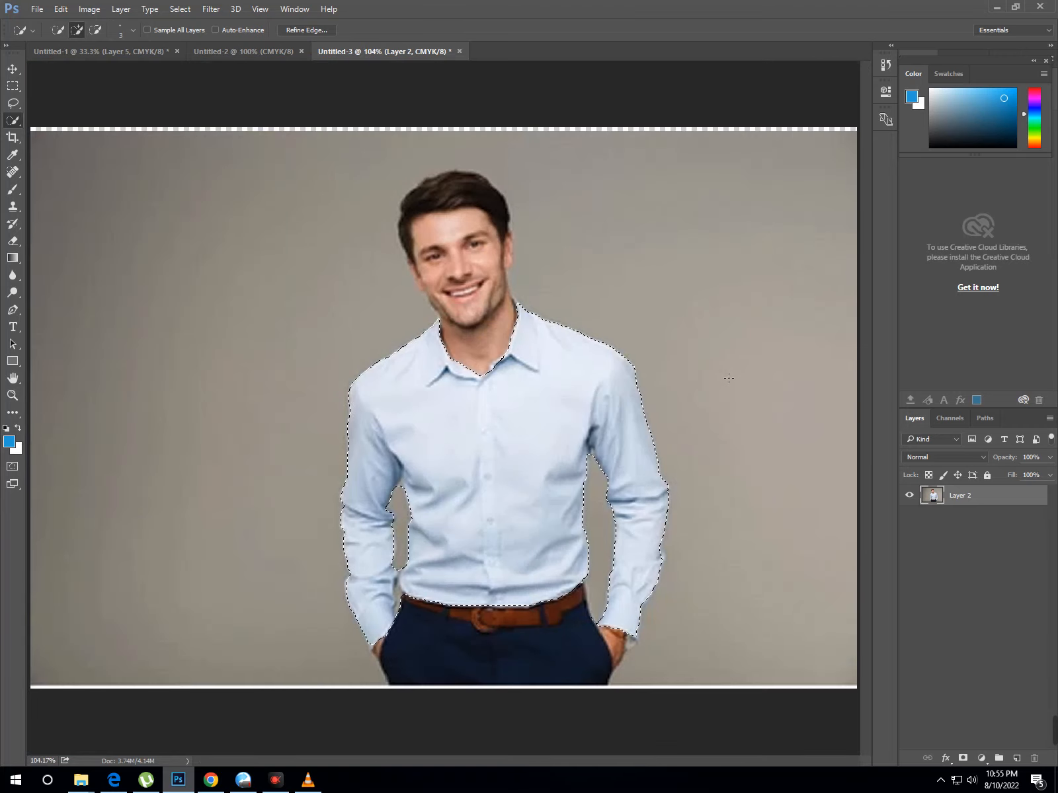
Step: Add the lower corner of the man's left cuff to the selection, undoing any stroke that spills into the background
key(ctrl+plus)
key(ctrl+plus)
key(ctrl+plus)
key(space)
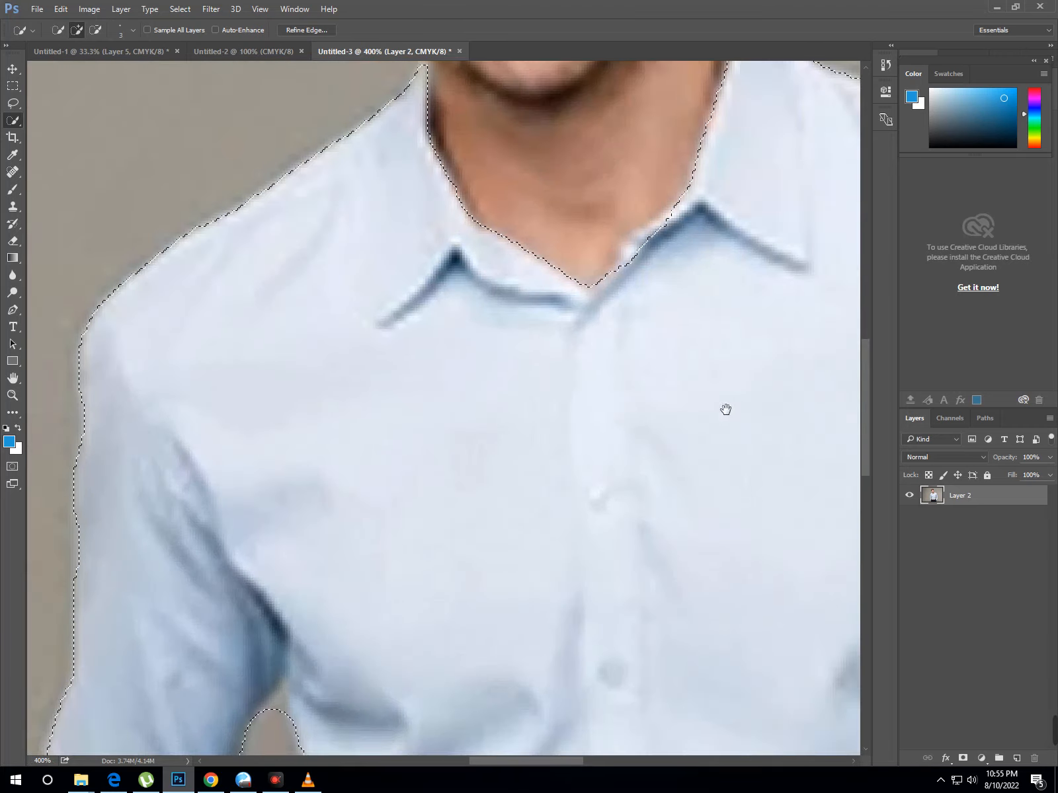
drag(704, 634, 222, 278)
drag(377, 540, 366, 194)
drag(483, 518, 466, 452)
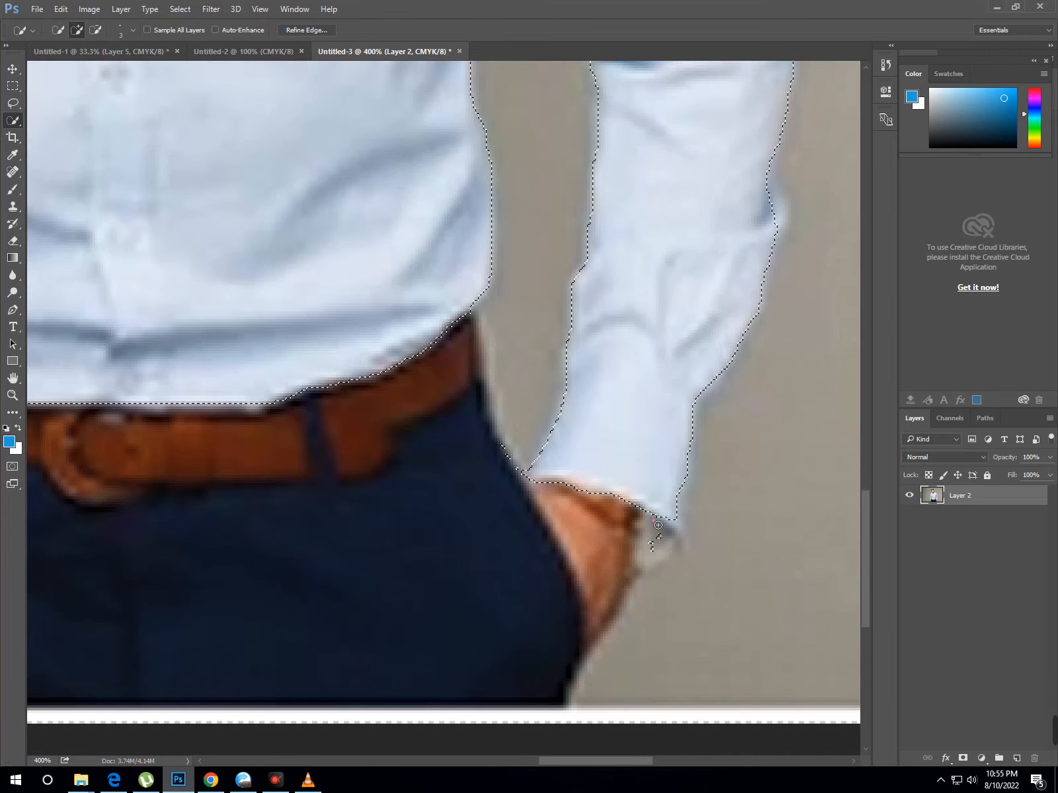
drag(654, 548, 650, 547)
click(649, 555)
click(673, 536)
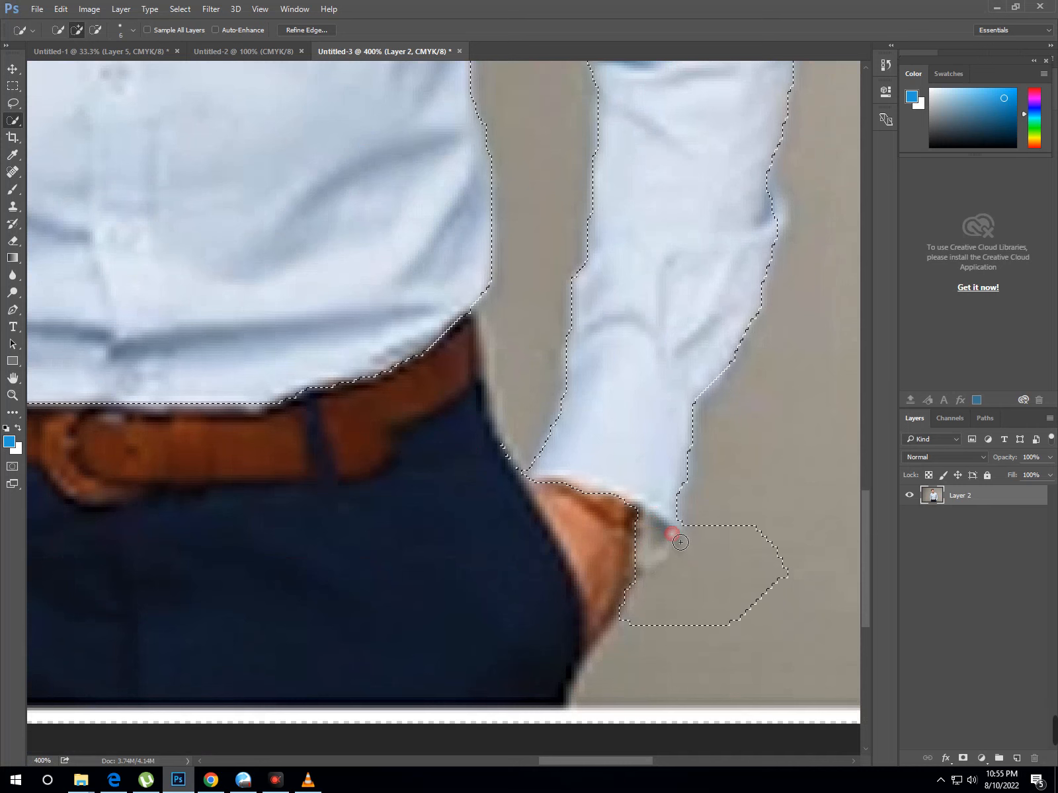
key(ctrl+z)
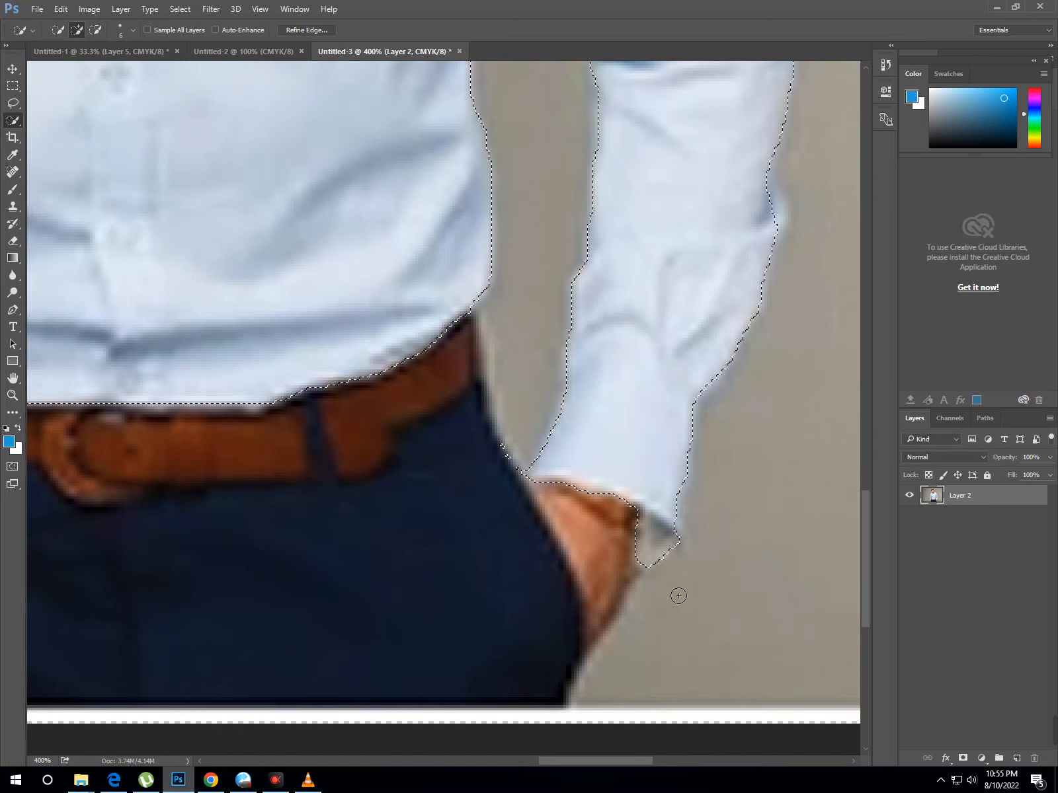
click(663, 557)
key(alt)
key(ctrl+0)
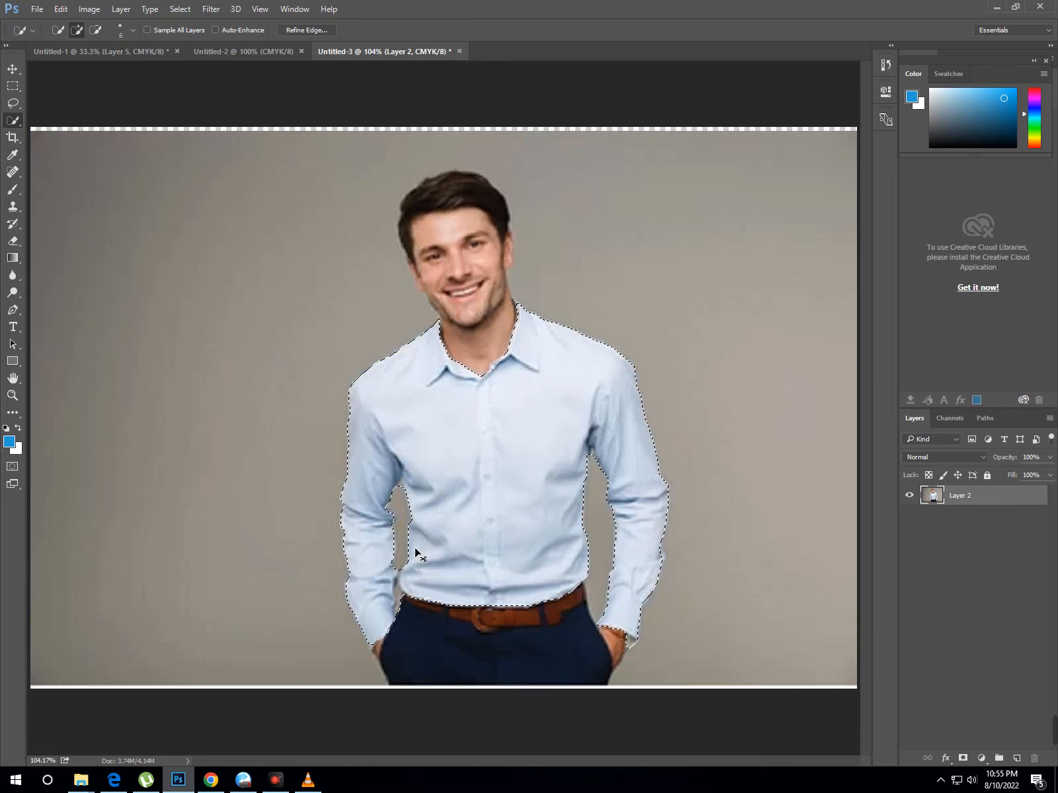
Step: Copy the selected shirt to a new layer and toggle Layer 2 off and on to check the cutout
key(ctrl+j)
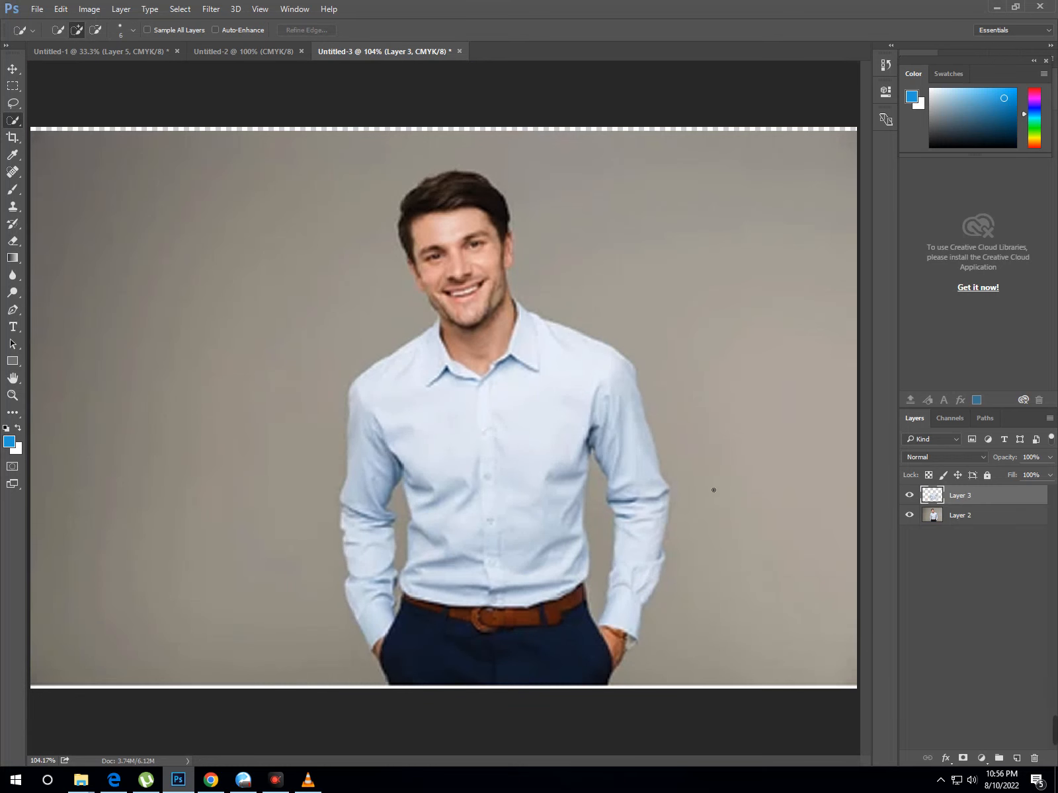
click(909, 515)
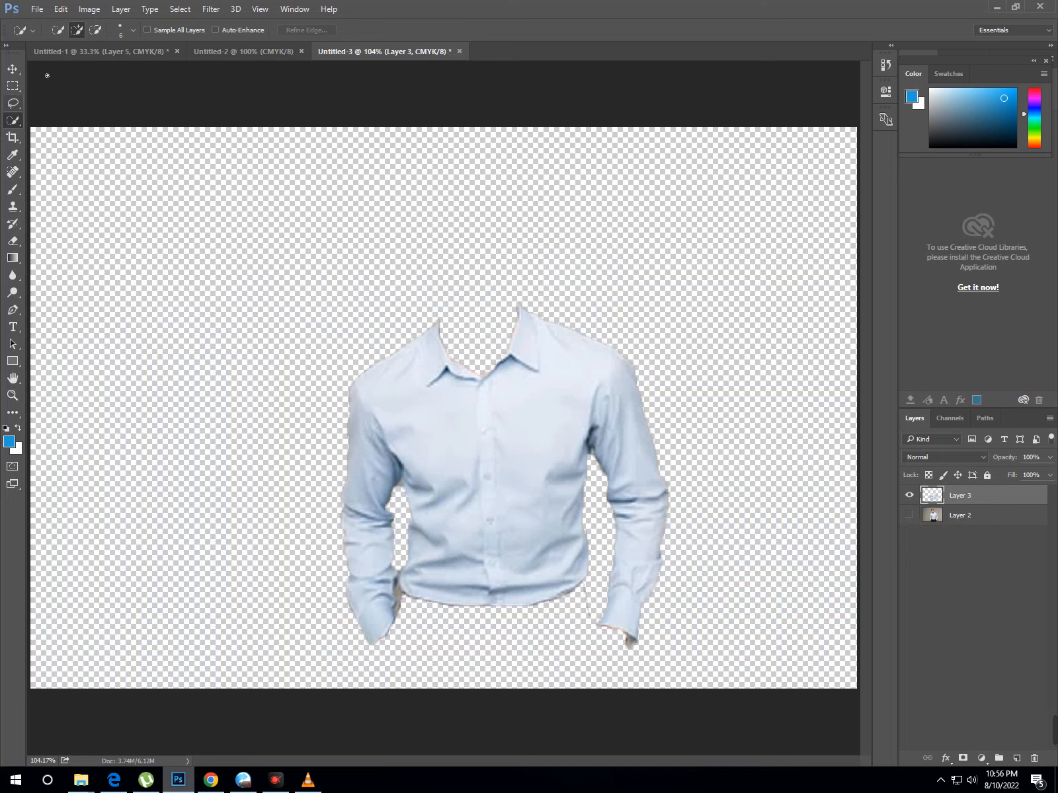
click(14, 70)
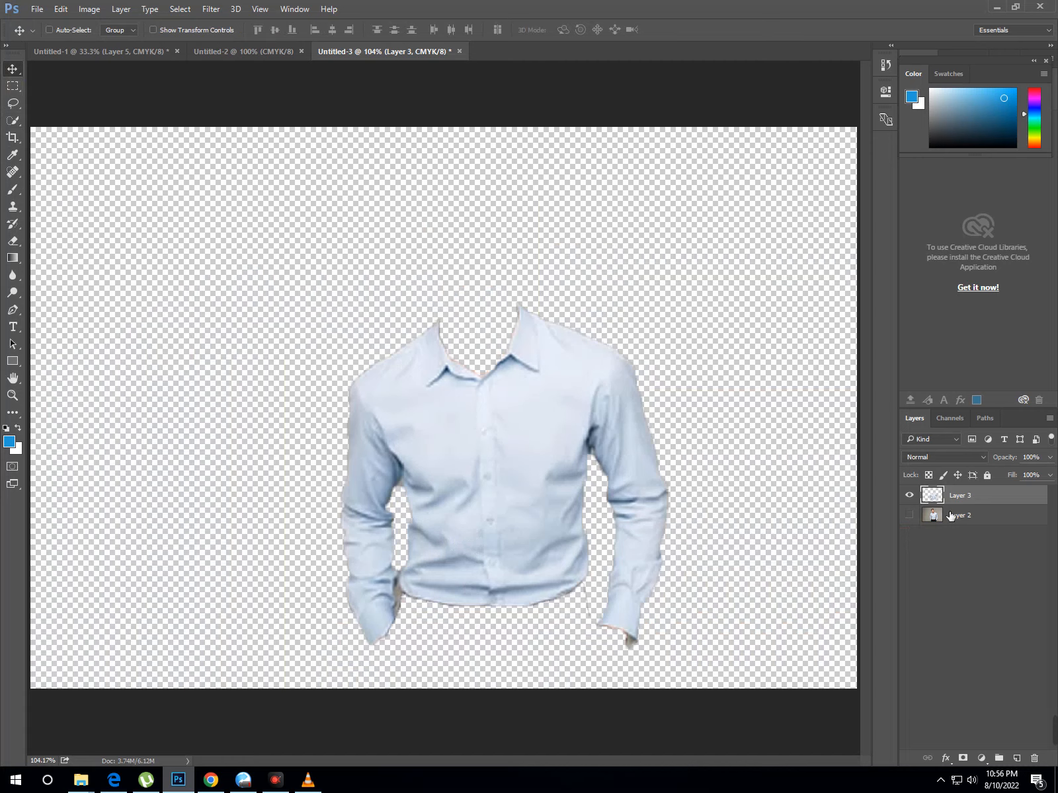
click(909, 515)
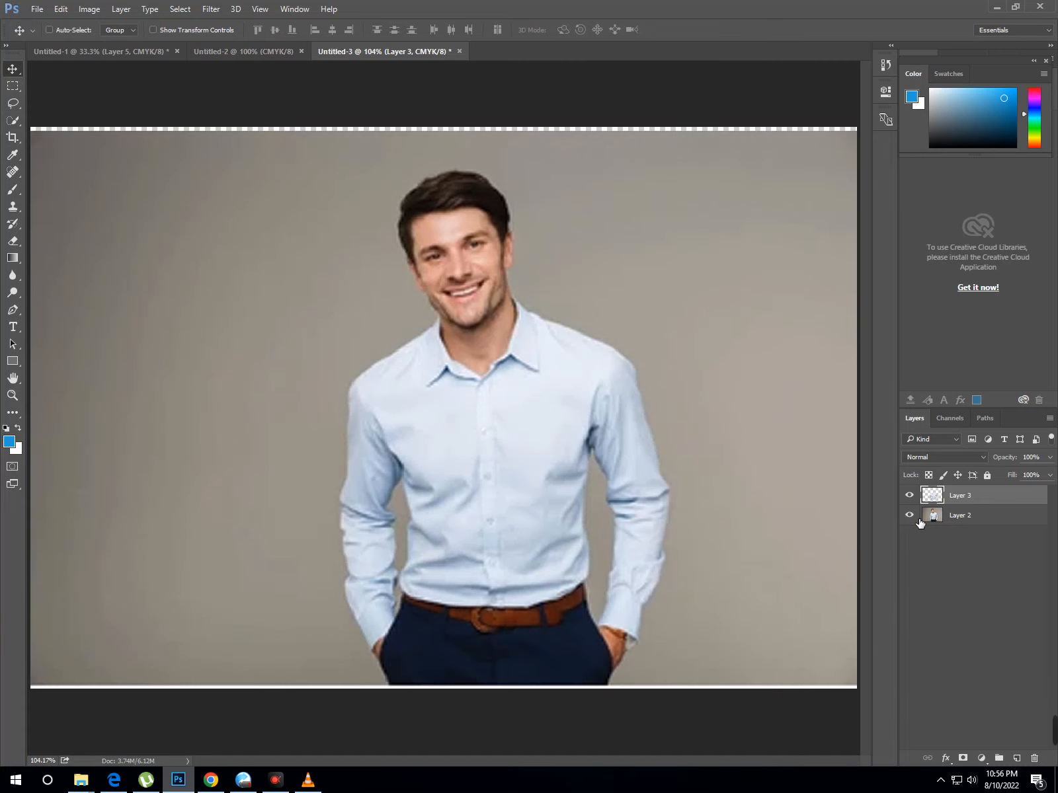
Step: Make the original photo layer, Layer 2, the active layer for close-up work on the shirt
key(ctrl+plus)
key(ctrl+plus)
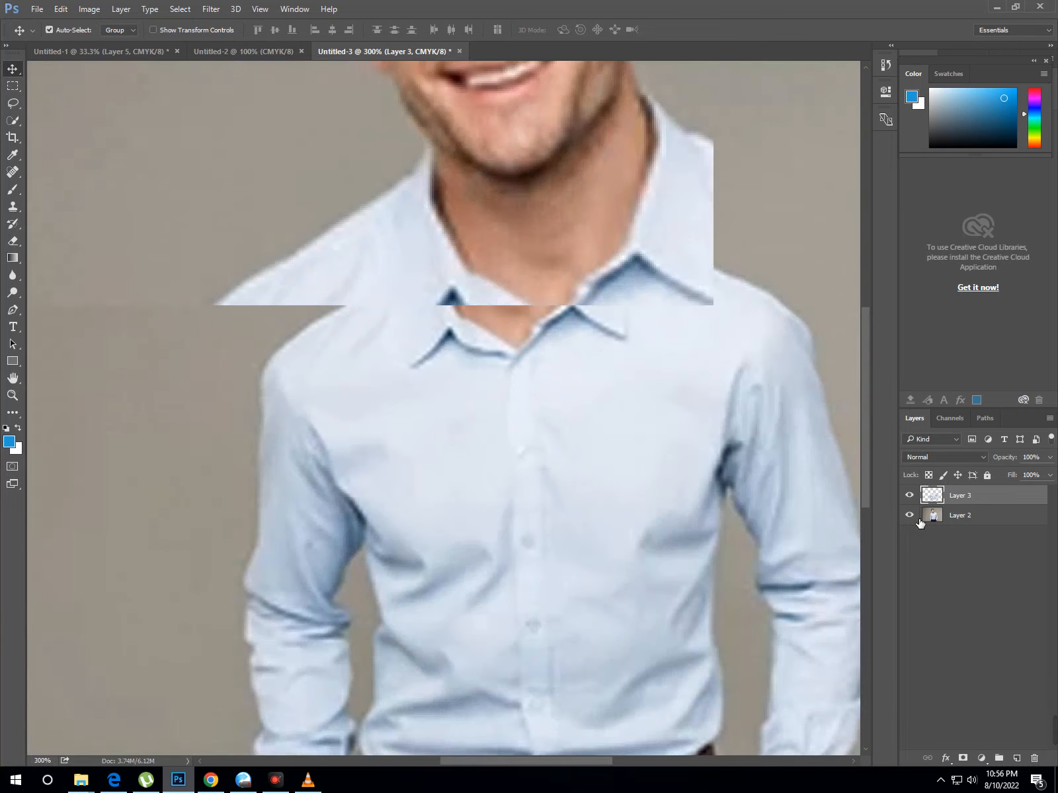
drag(549, 600, 605, 371)
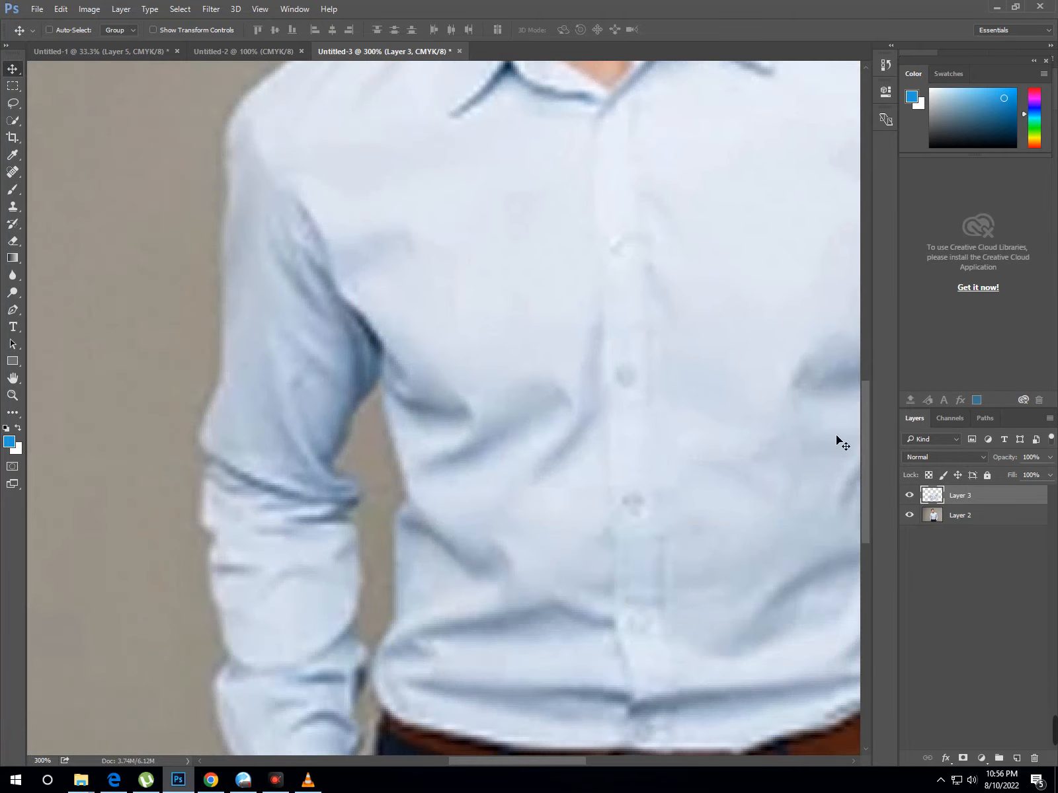
click(946, 523)
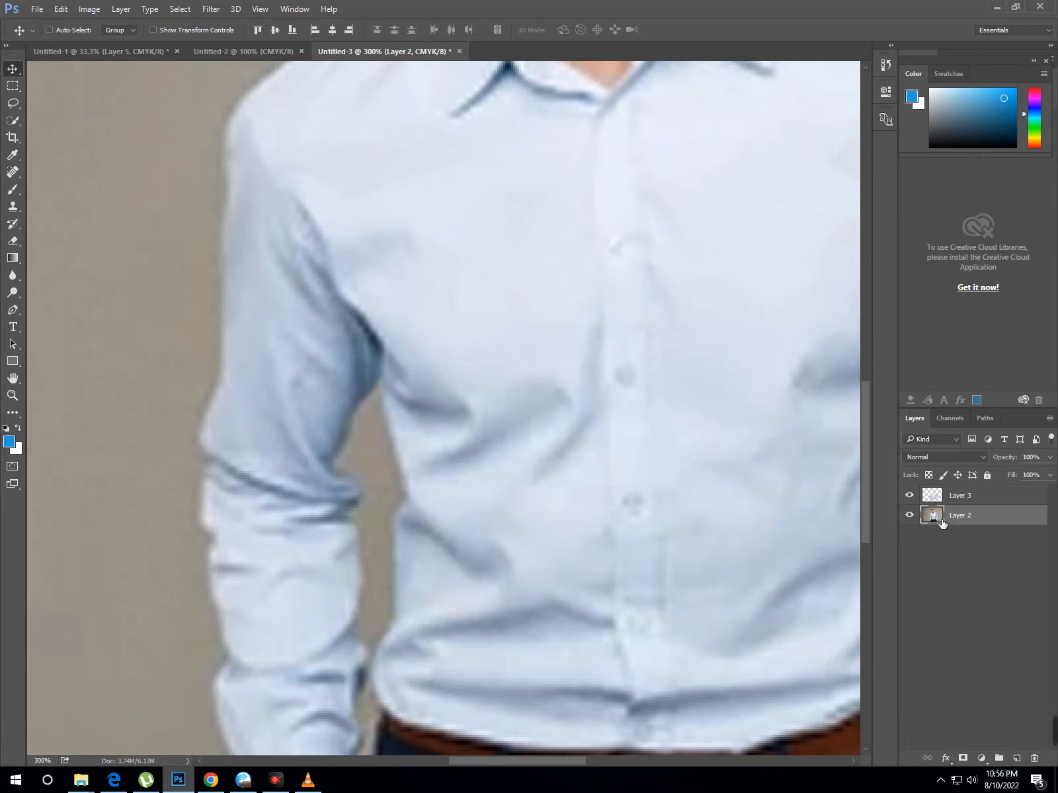
double_click(936, 518)
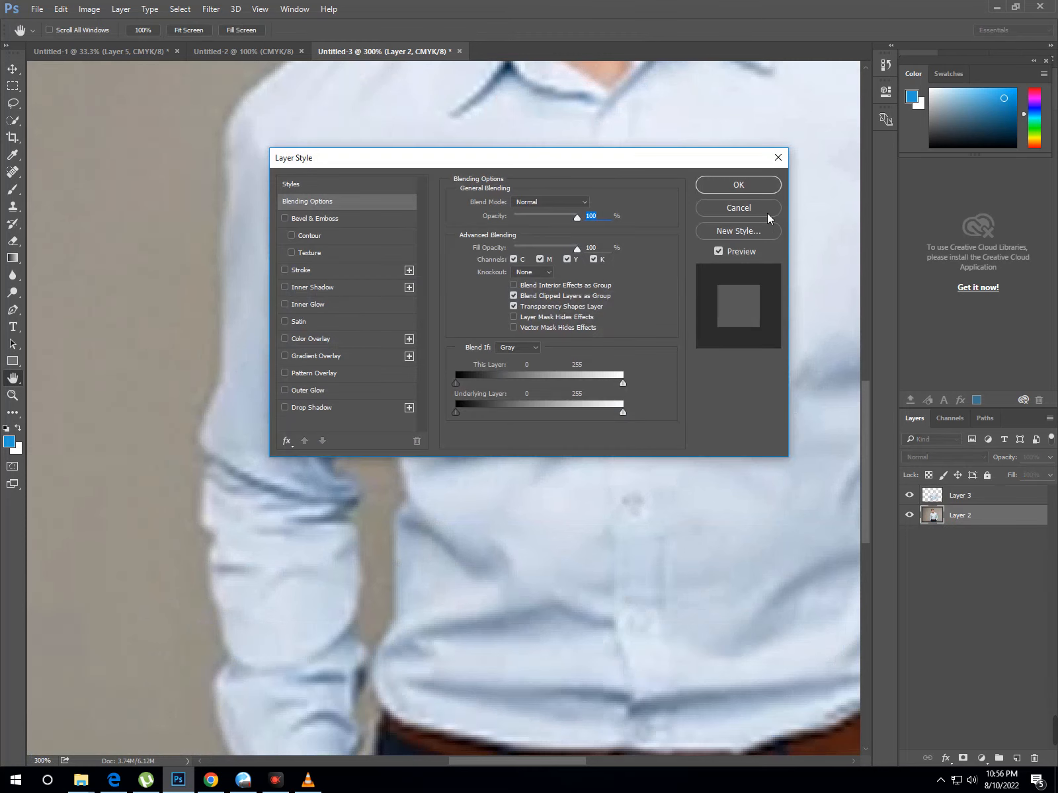
click(767, 213)
double_click(936, 518)
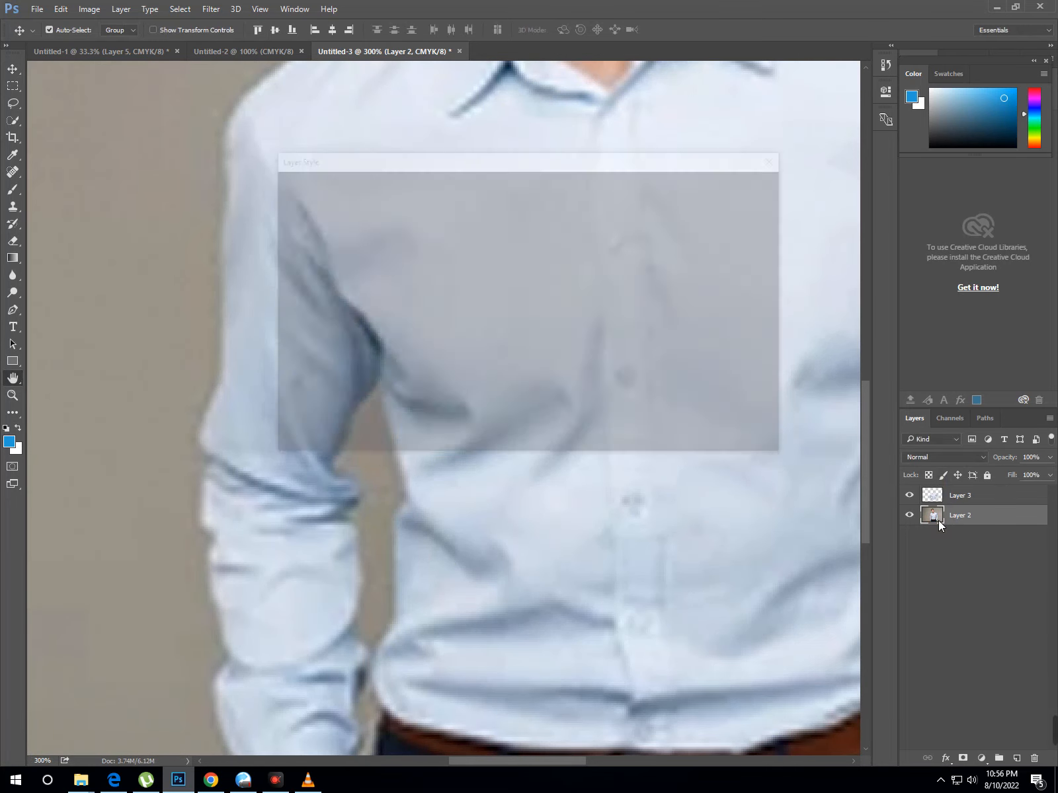
click(779, 210)
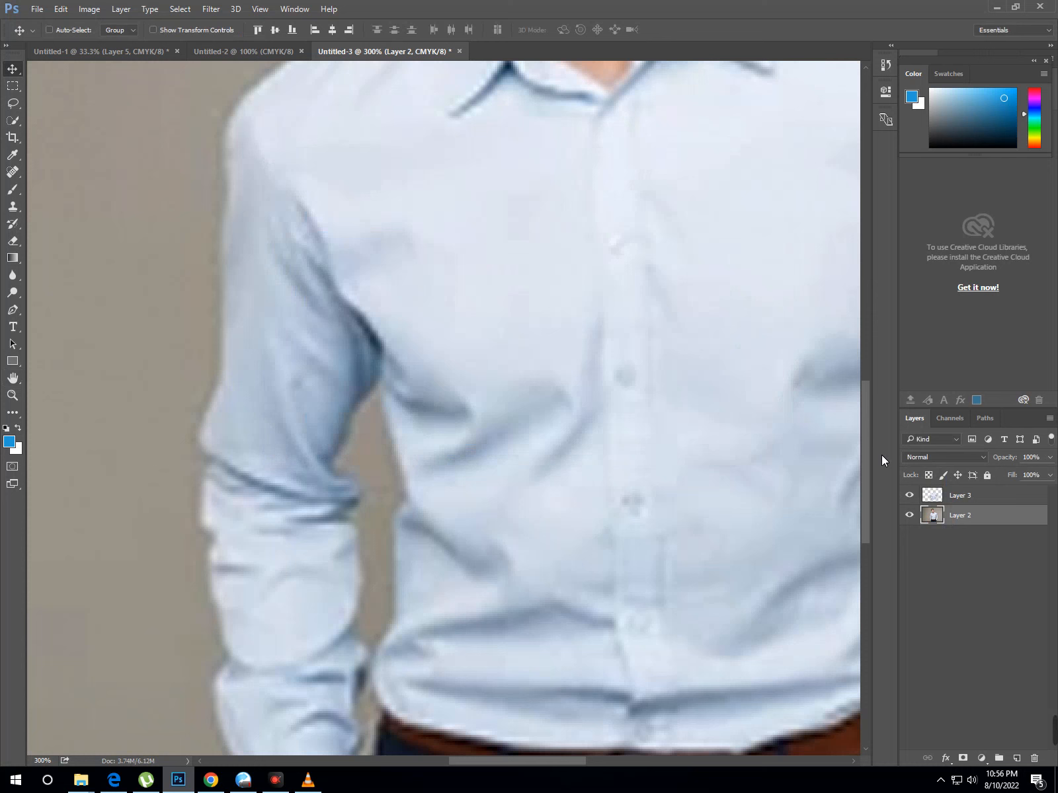
Step: Close the layer style settings unchanged and undo the copy of the shirt to a new layer
double_click(933, 520)
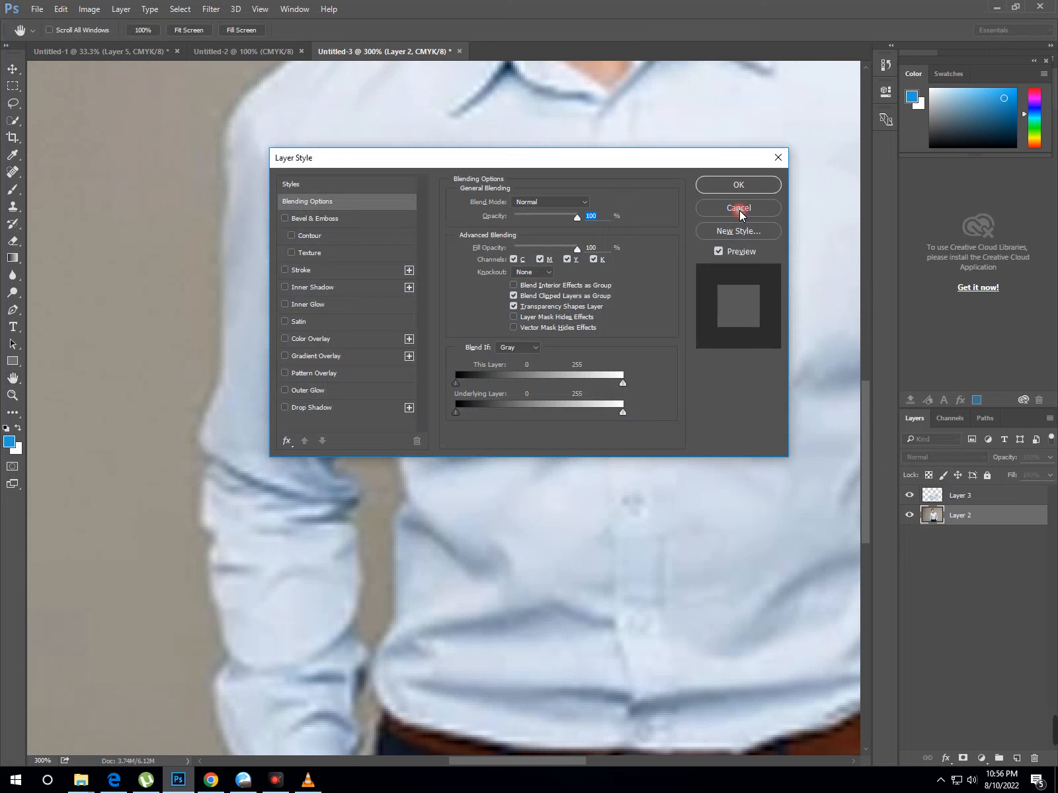
click(739, 208)
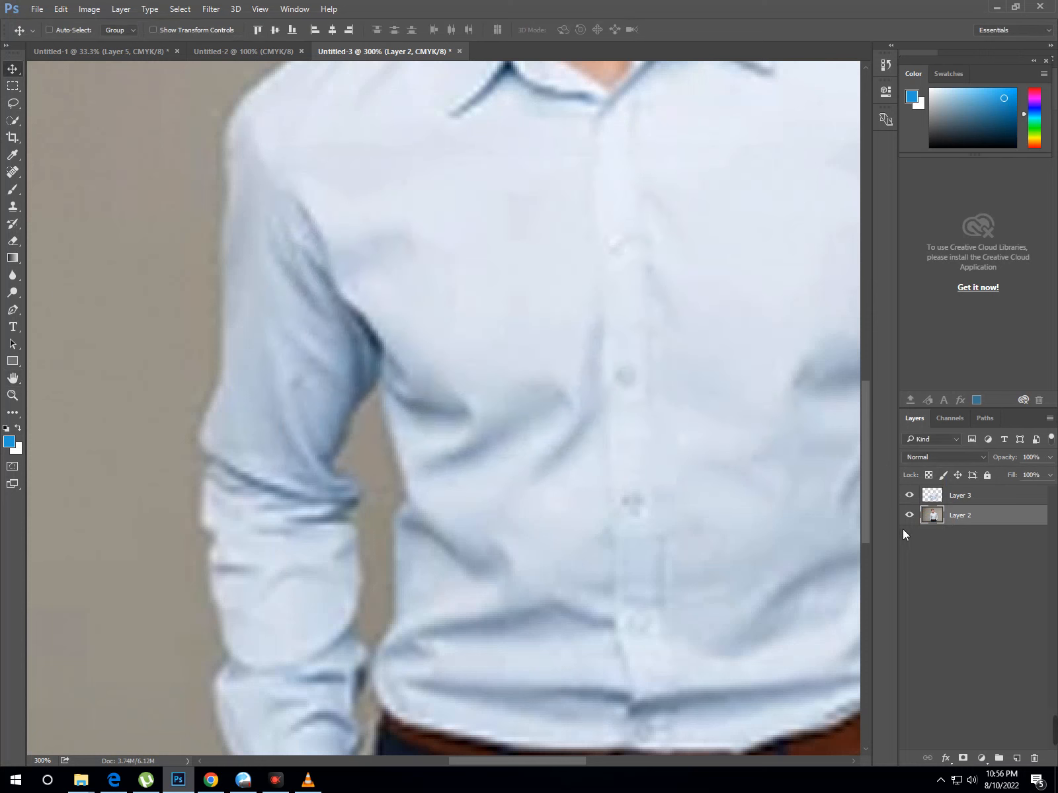
click(933, 554)
key(ctrl+z)
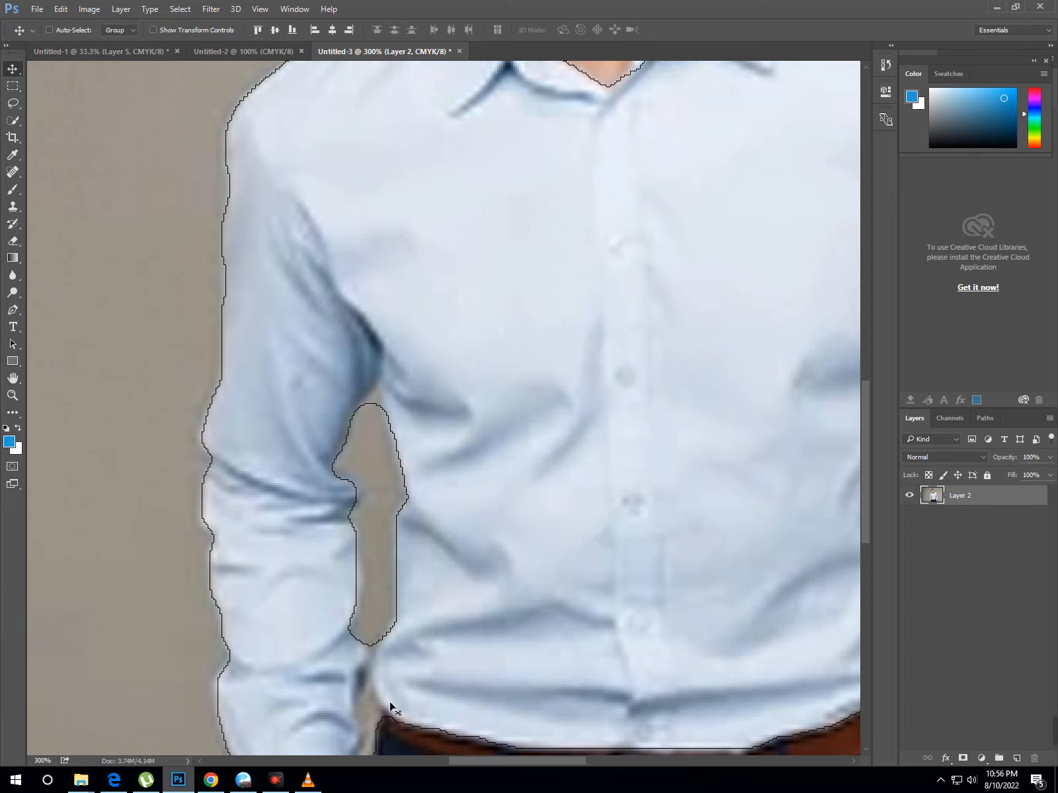
Step: Subtract the background gap between the shirt's waist and the cuff beside the trouser pocket using the Quick Selection tool
scroll(484, 583, down, 4)
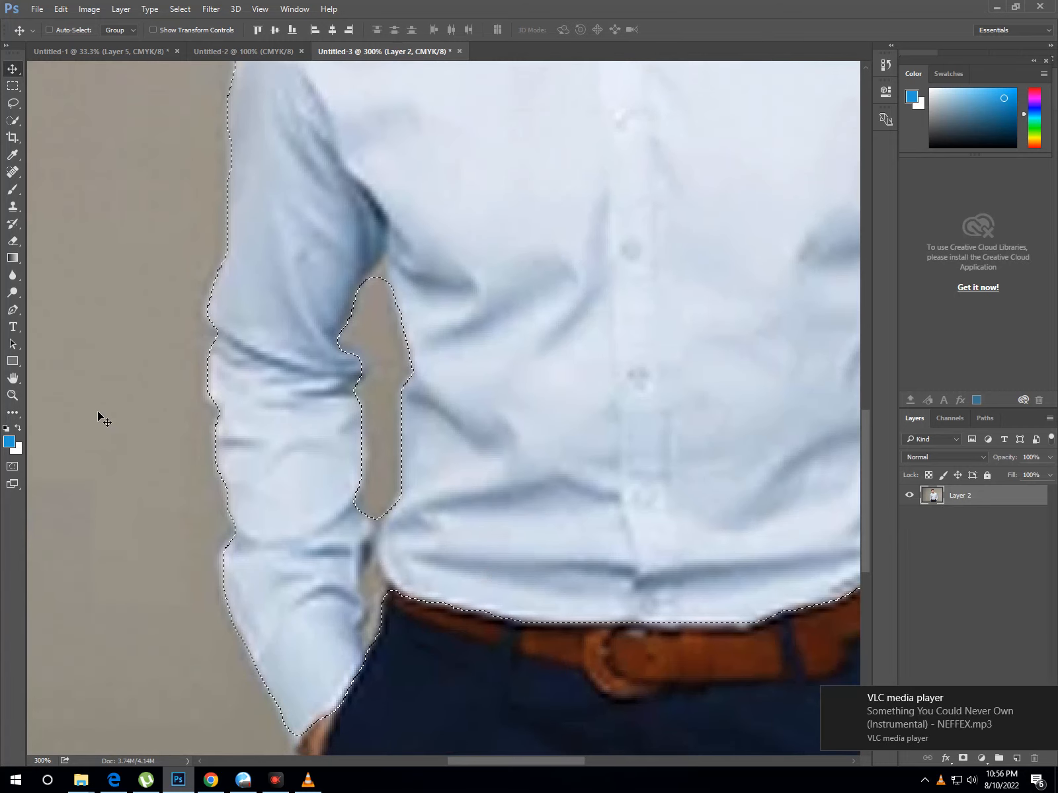
click(13, 123)
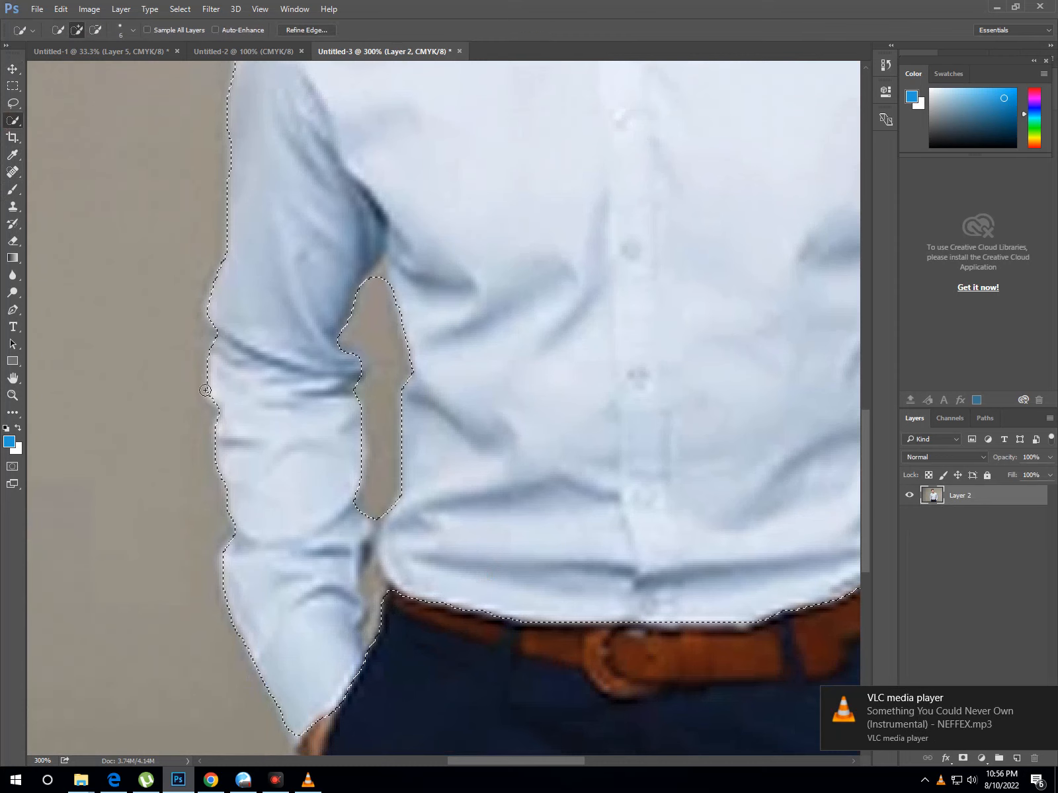
click(378, 609)
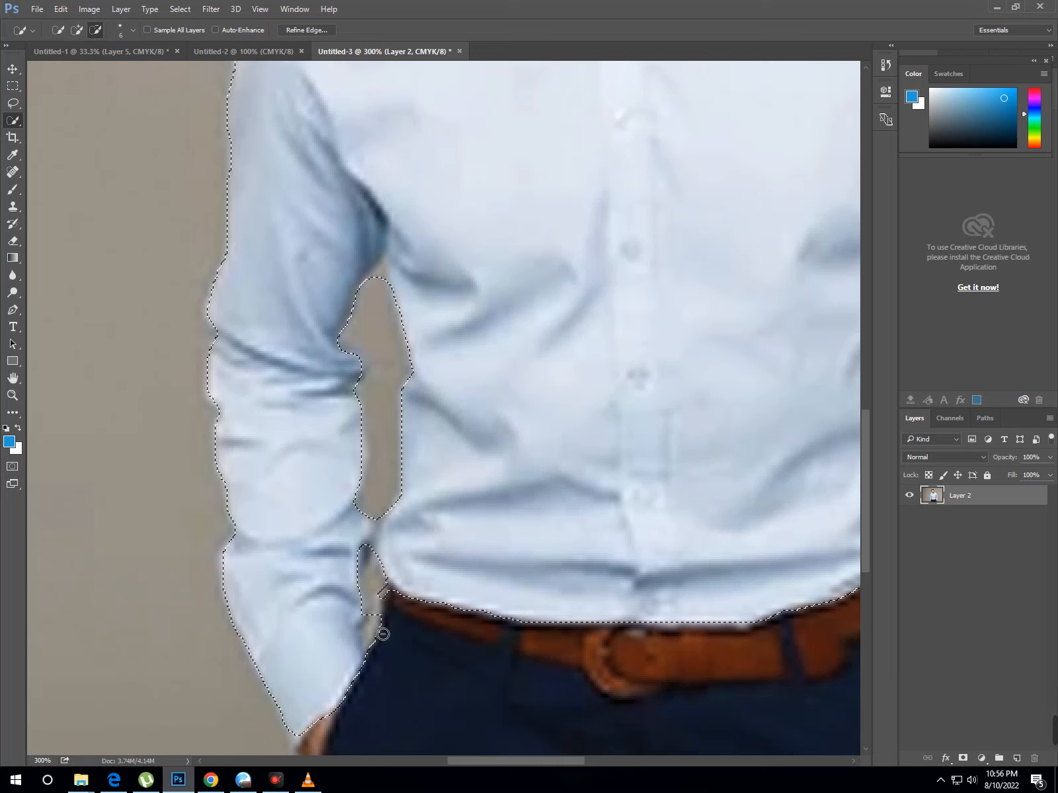
drag(384, 630, 385, 602)
Step: Copy the refined shirt selection to a new layer and toggle Layer 2 off and on to check the cutout
key(ctrl+j)
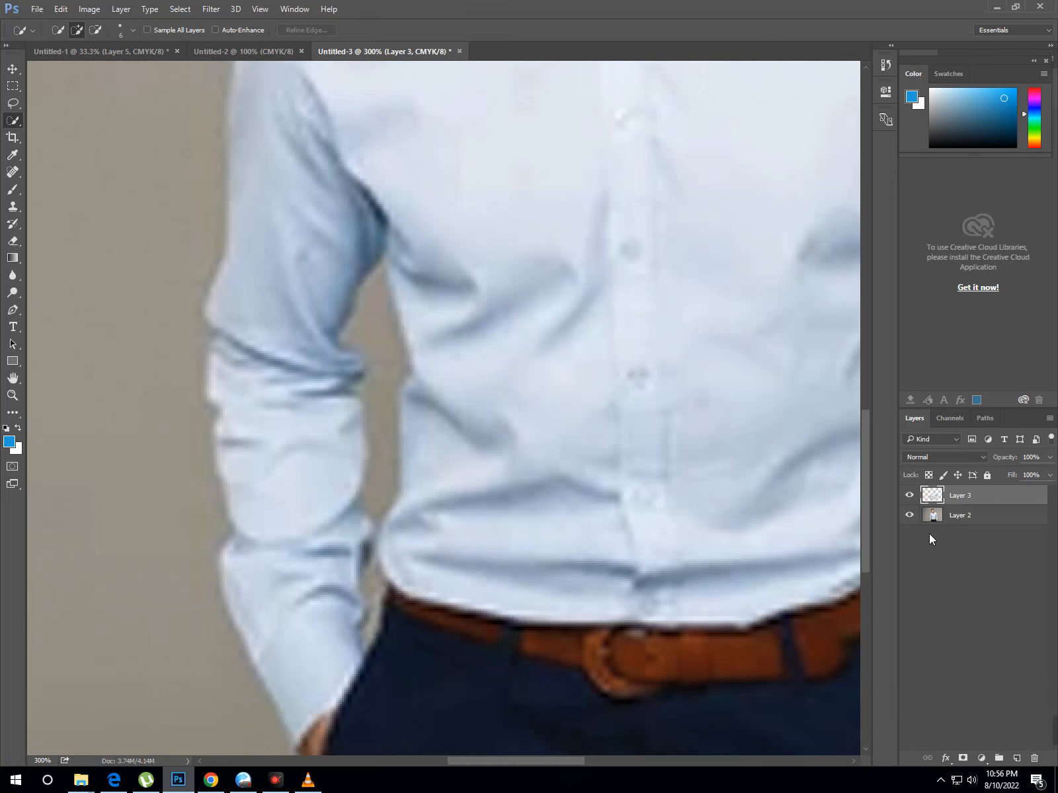
click(915, 524)
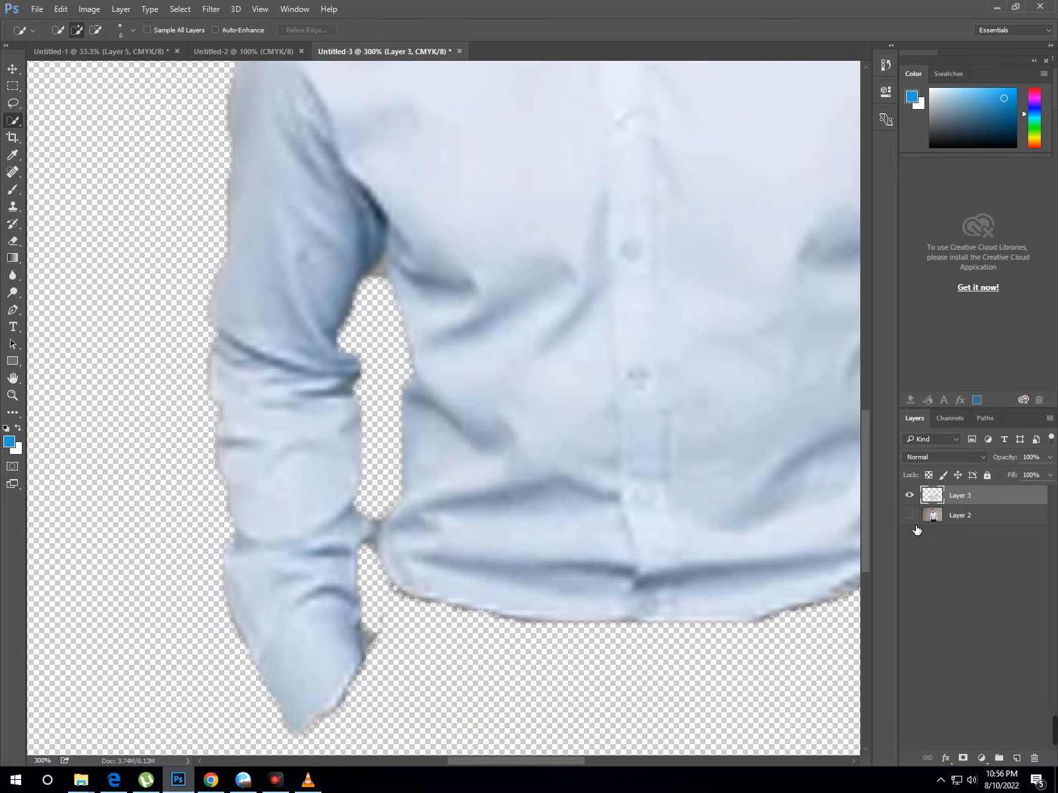
key(ctrl+0)
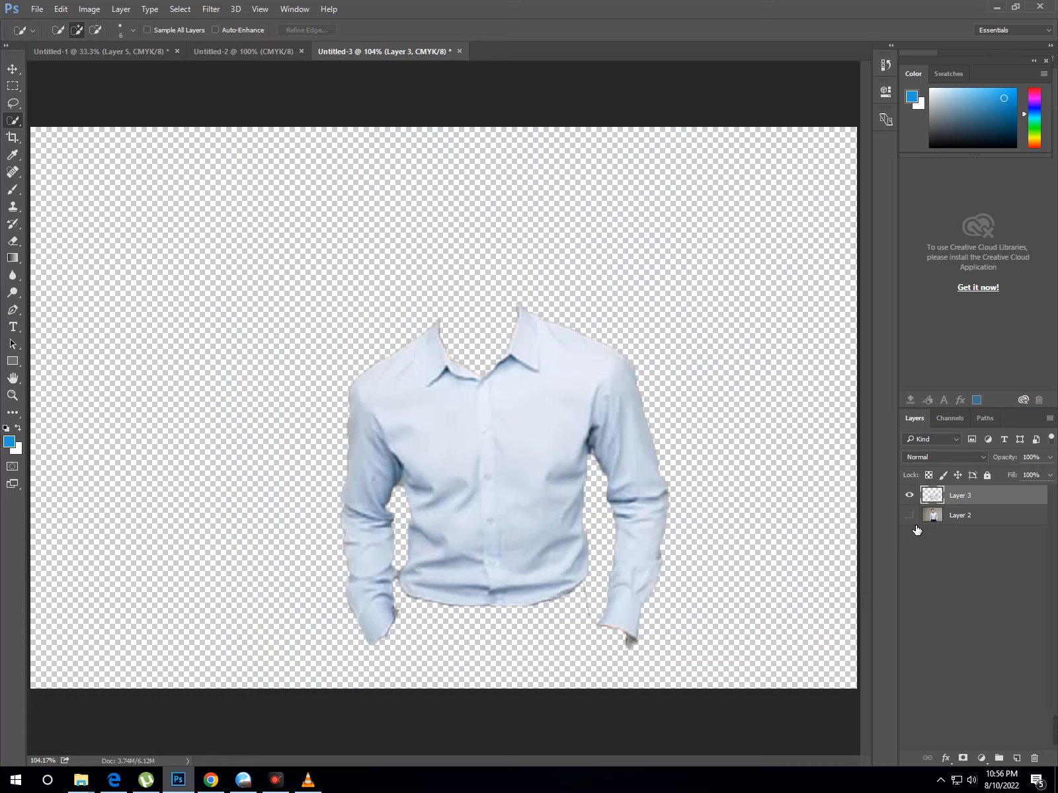
click(916, 522)
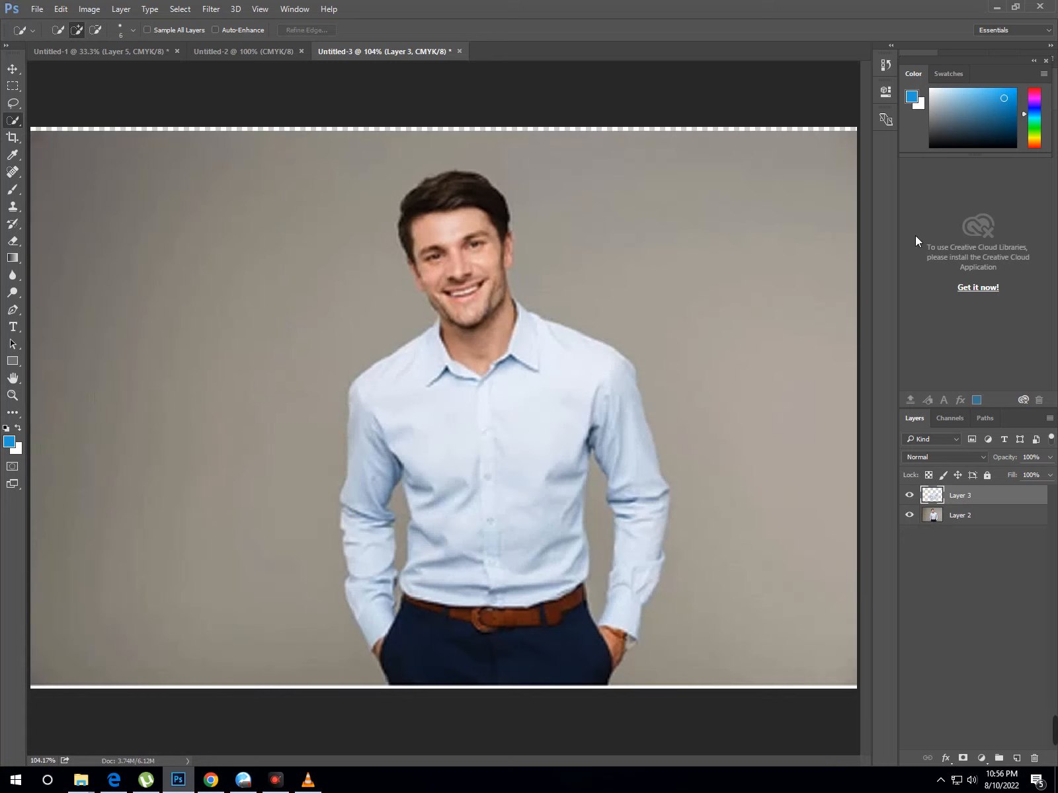
Step: Place the d4412fd9ec... - Copy skyscraper image from the desktop into the document and shrink it to about 7.4% over the torso
click(998, 7)
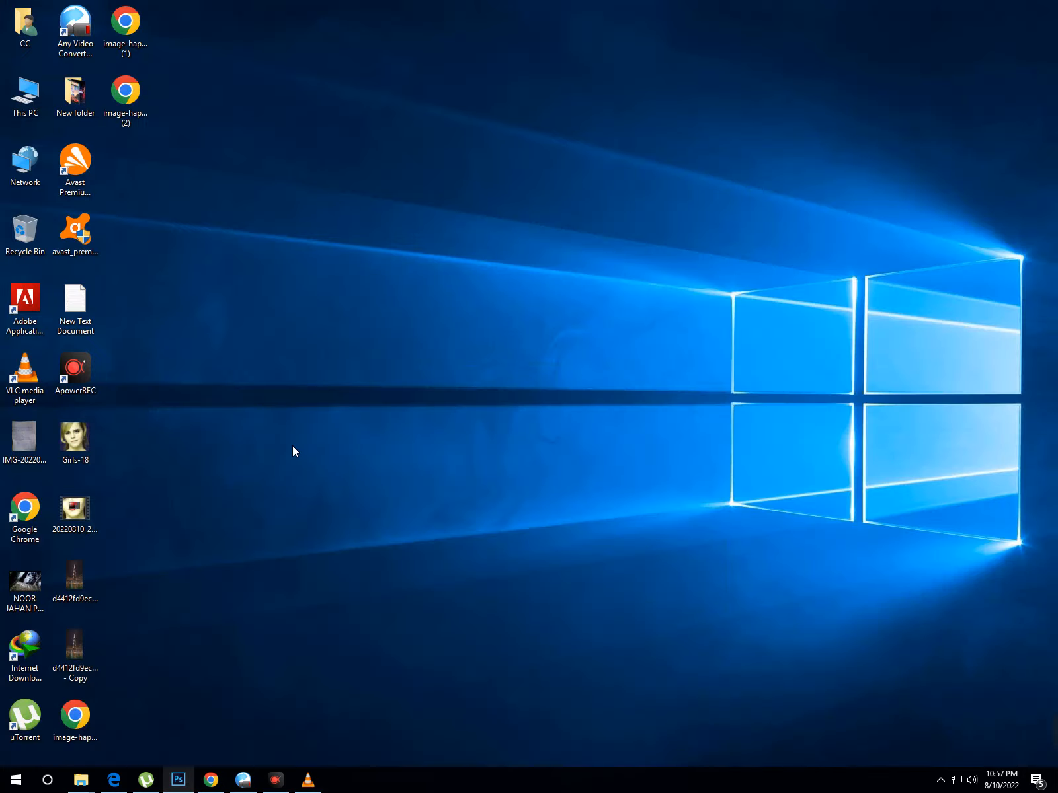
mouse_move(60, 640)
mouse_down()
mouse_move(211, 655)
mouse_move(74, 634)
mouse_move(232, 712)
mouse_move(177, 770)
mouse_move(467, 534)
mouse_up()
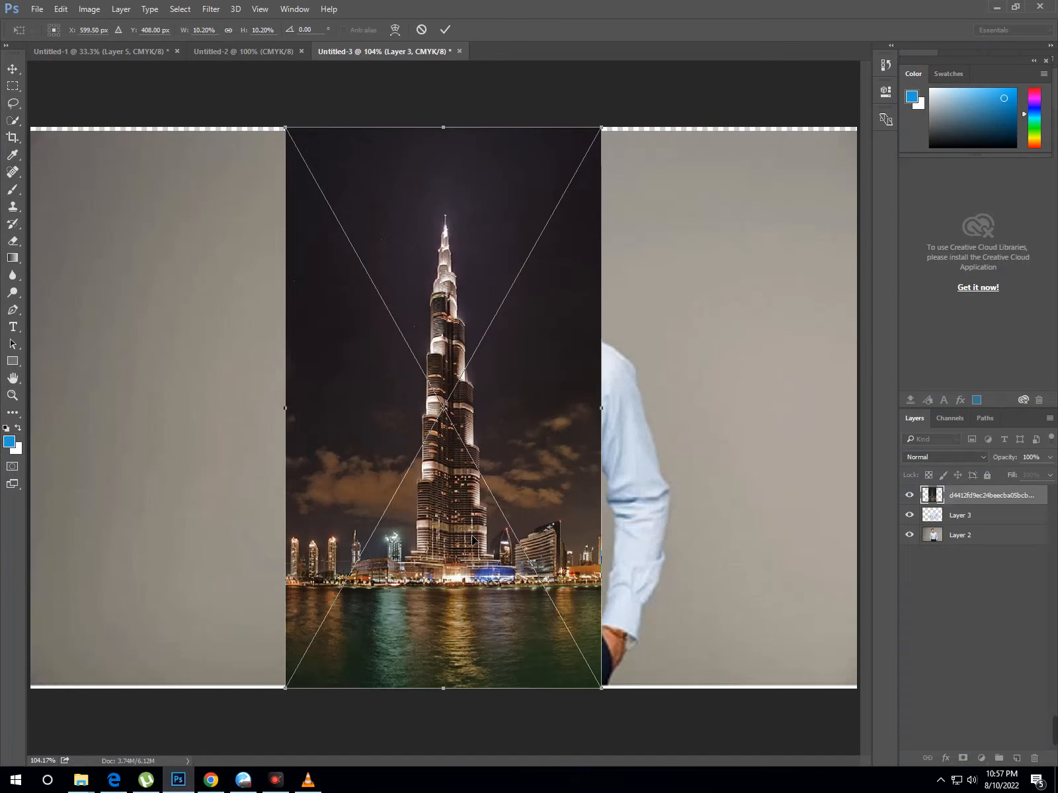
drag(470, 563, 523, 572)
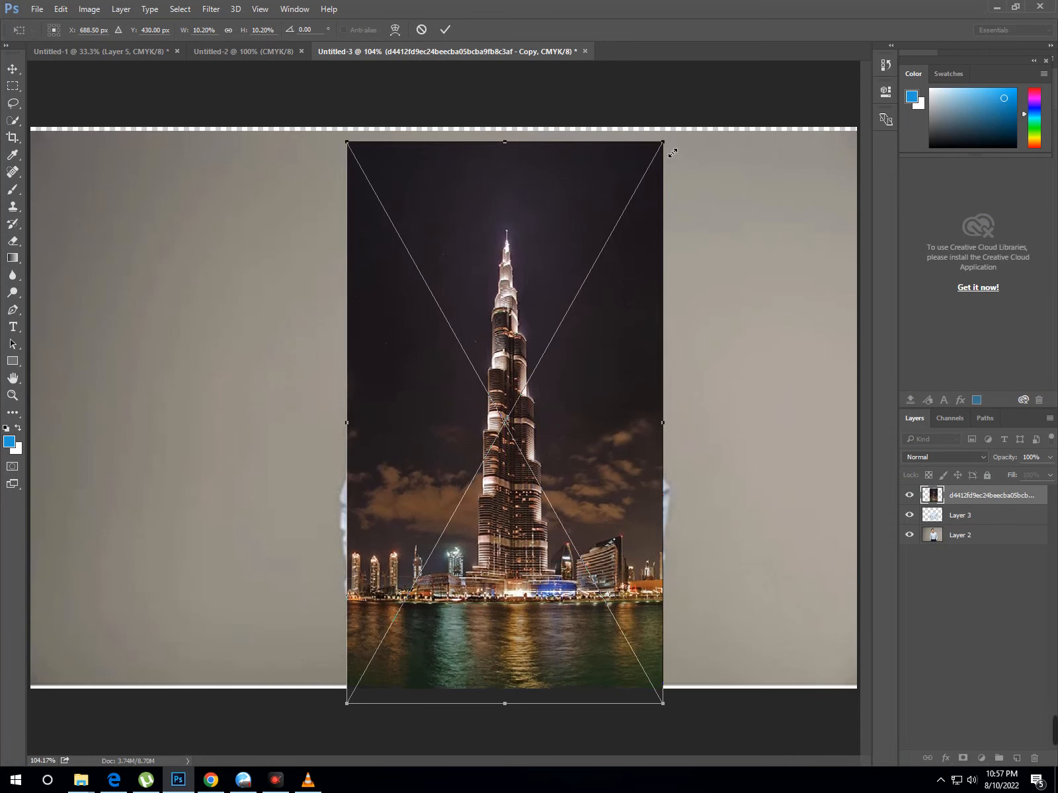
drag(671, 148, 674, 142)
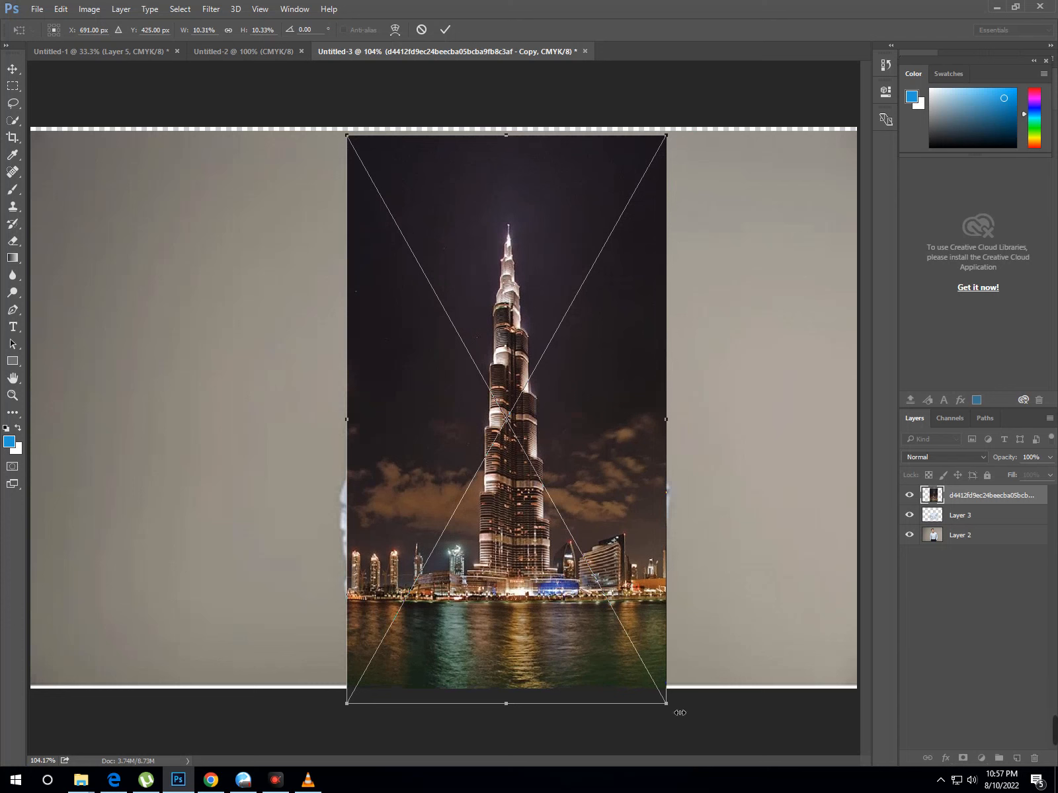
drag(669, 706, 641, 622)
drag(553, 560, 542, 659)
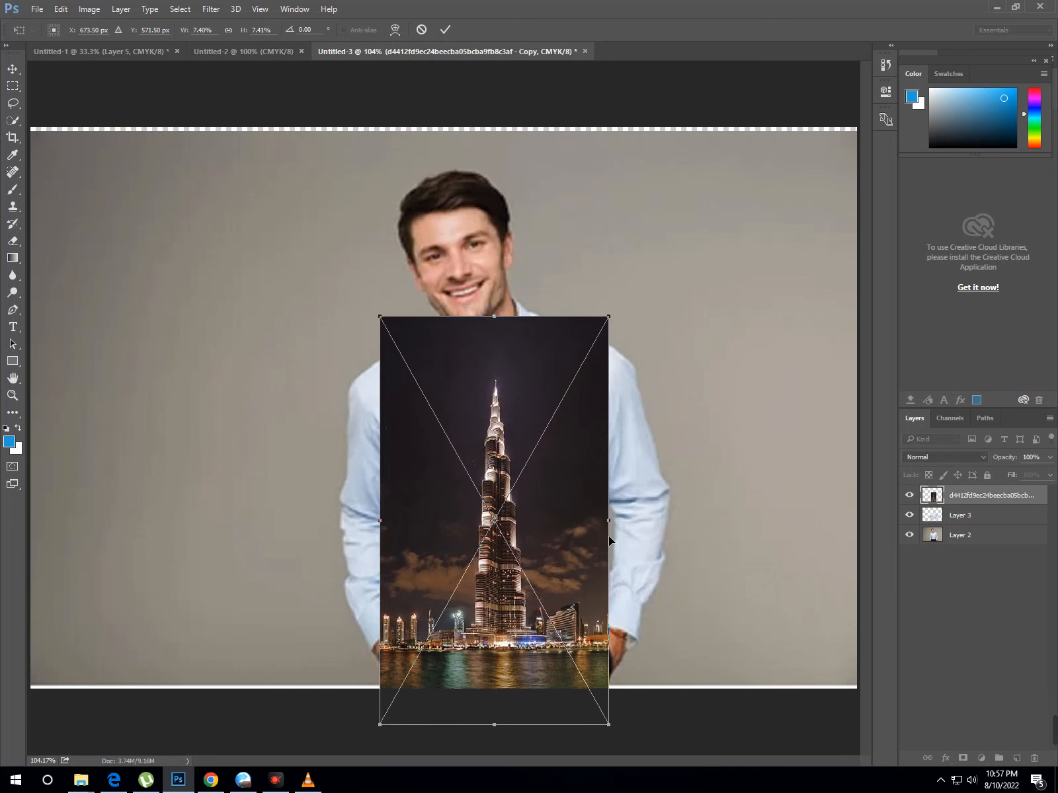
Step: Stretch the placed skyscraper image over the whole shirt, to about 10.44% width and 6.03% height, and nudge it 3 px left
drag(614, 532, 669, 539)
drag(386, 535, 352, 530)
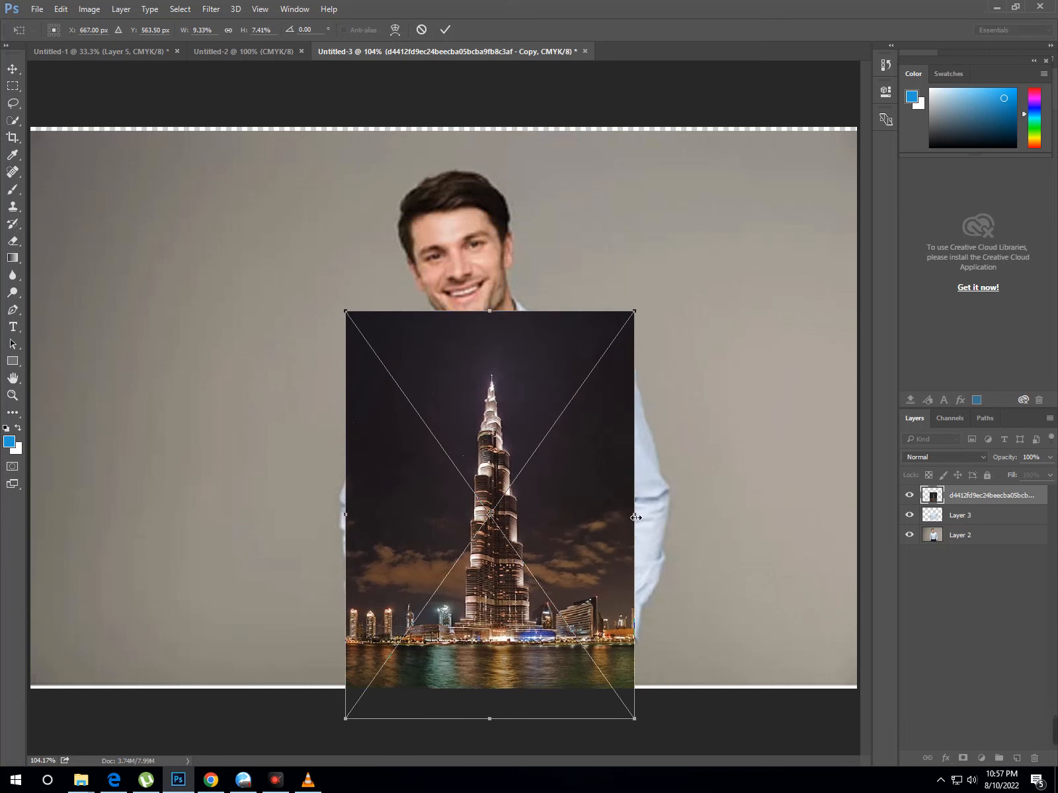
drag(635, 517, 669, 514)
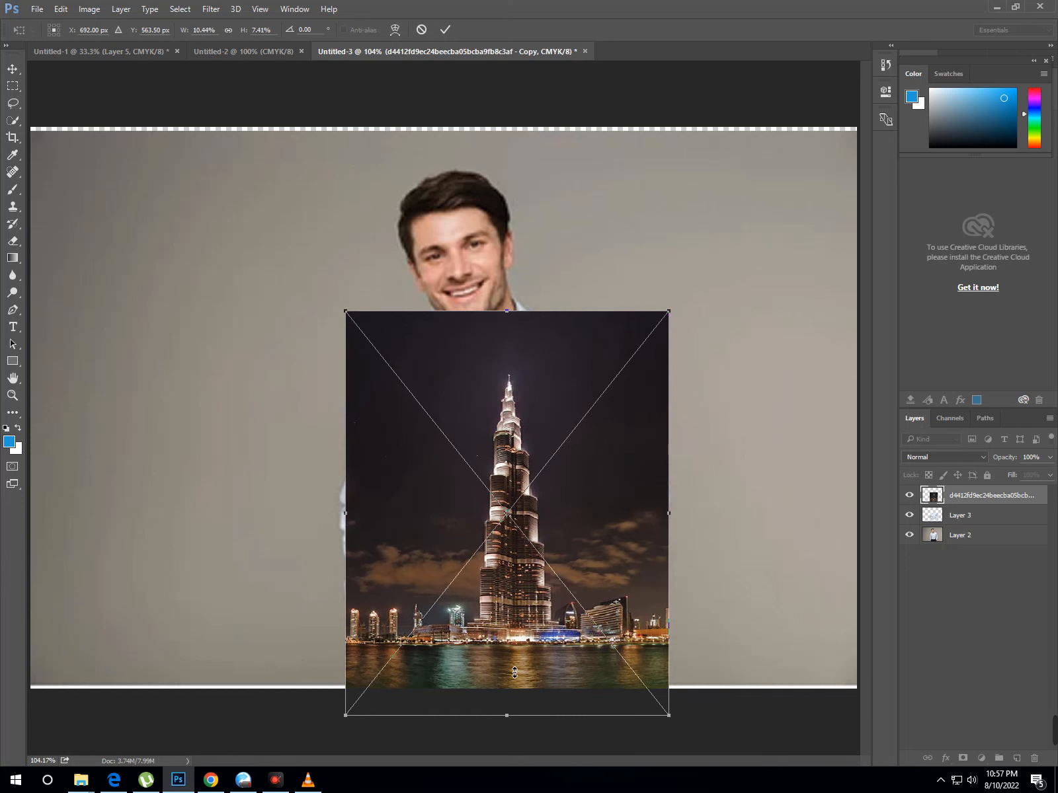
mouse_move(514, 672)
mouse_down()
mouse_move(515, 640)
mouse_move(514, 651)
mouse_up()
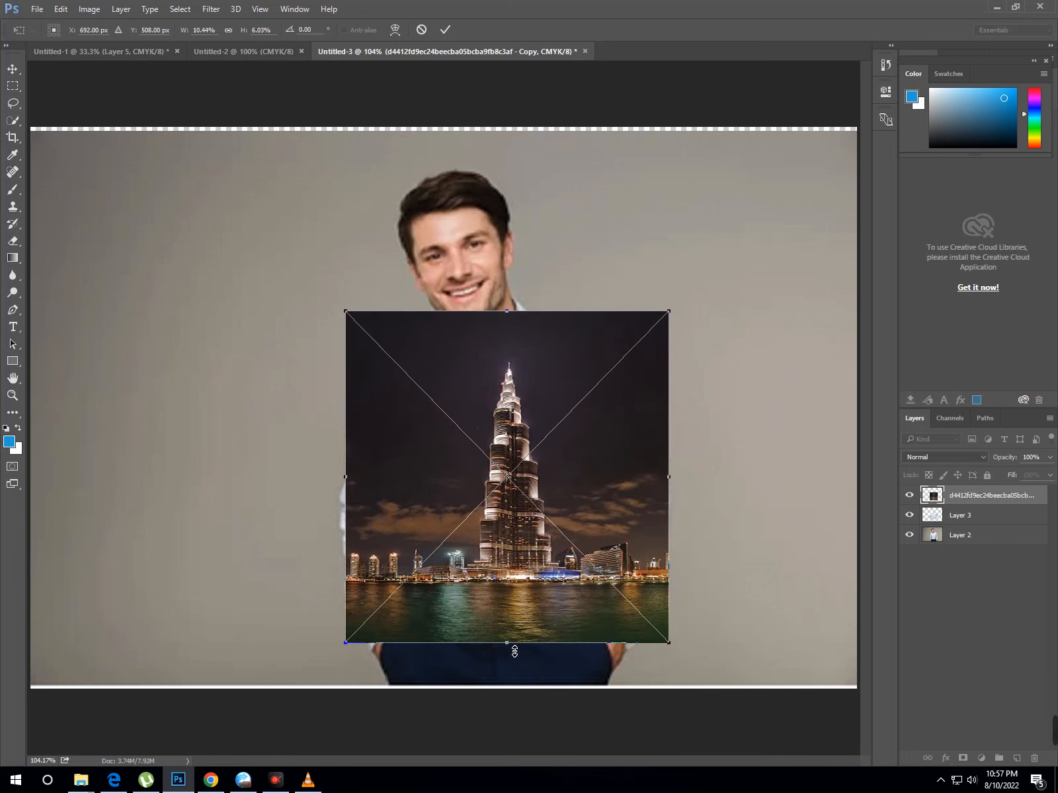
key(Left)
key(Left)
key(Left)
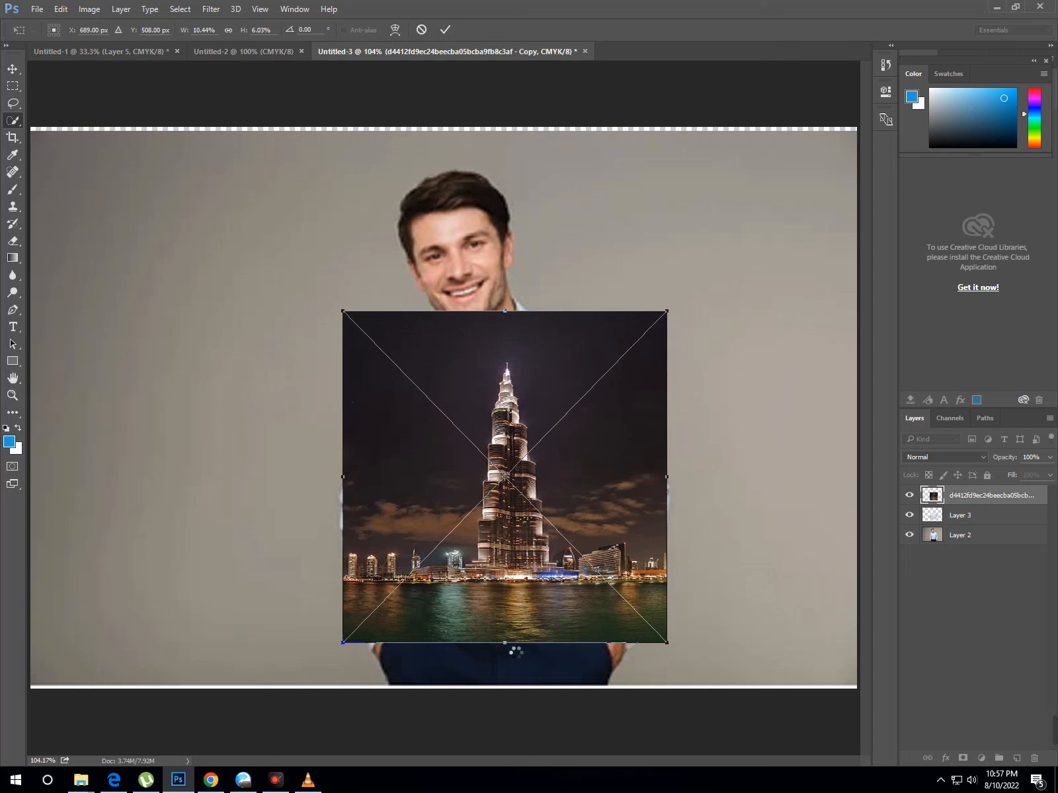
key(Return)
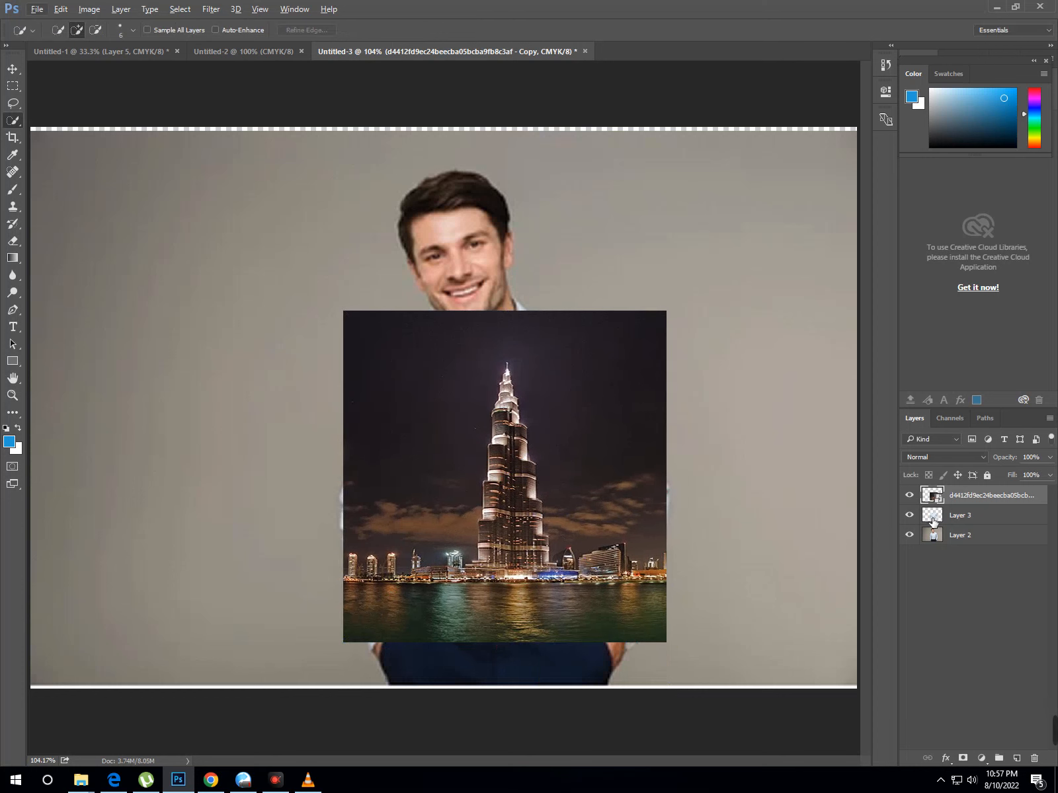
Step: Load the shirt outline from Layer 3 as a selection and apply it as a layer mask on the skyscraper image
ctrl+click(943, 519)
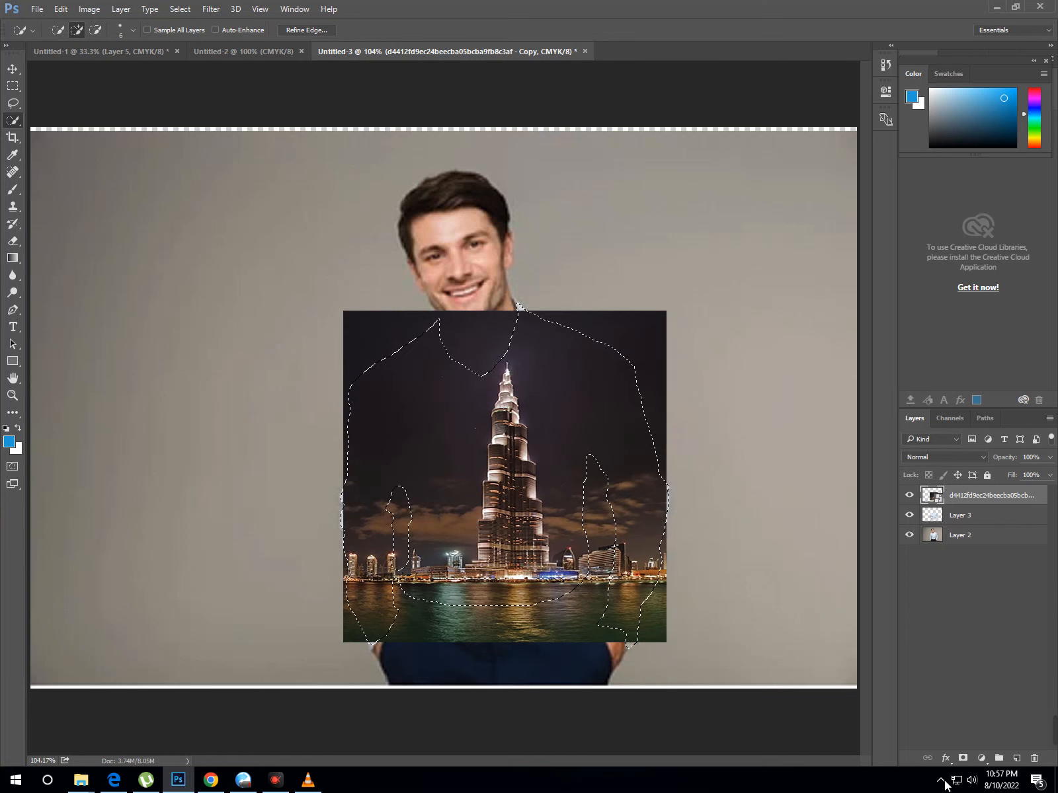
click(964, 759)
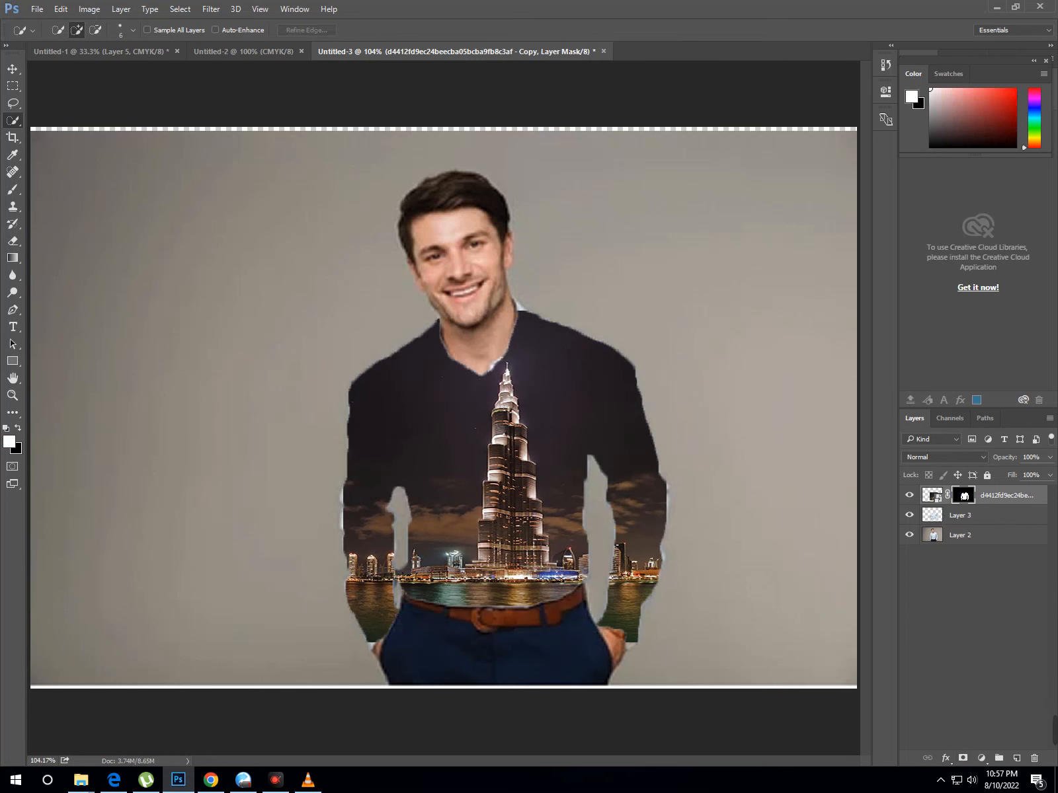
key(ctrl+minus)
key(ctrl+minus)
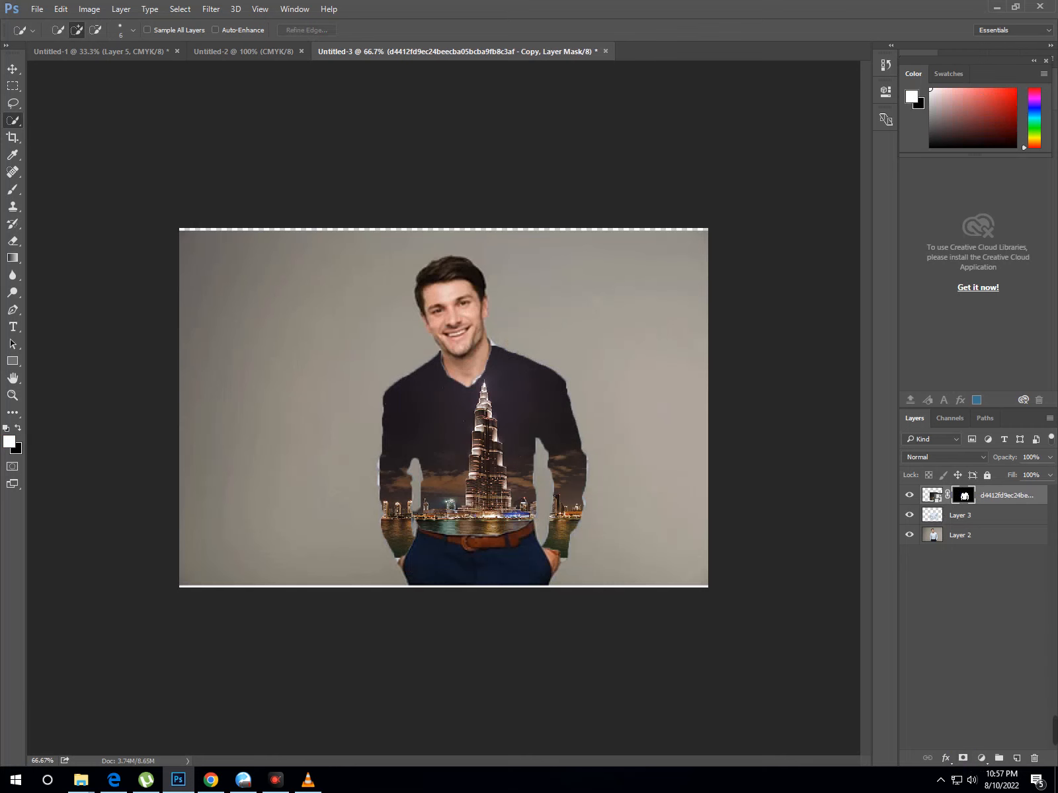
key(ctrl+0)
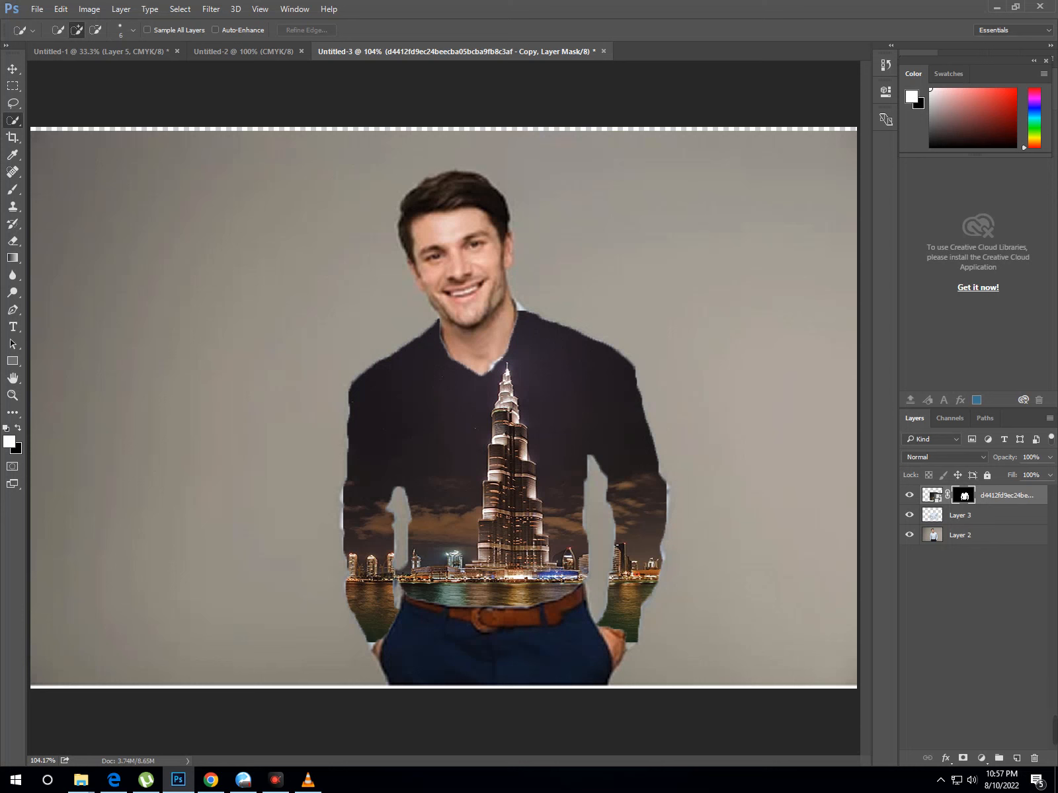
key(ctrl+minus)
key(ctrl+minus)
key(ctrl+minus)
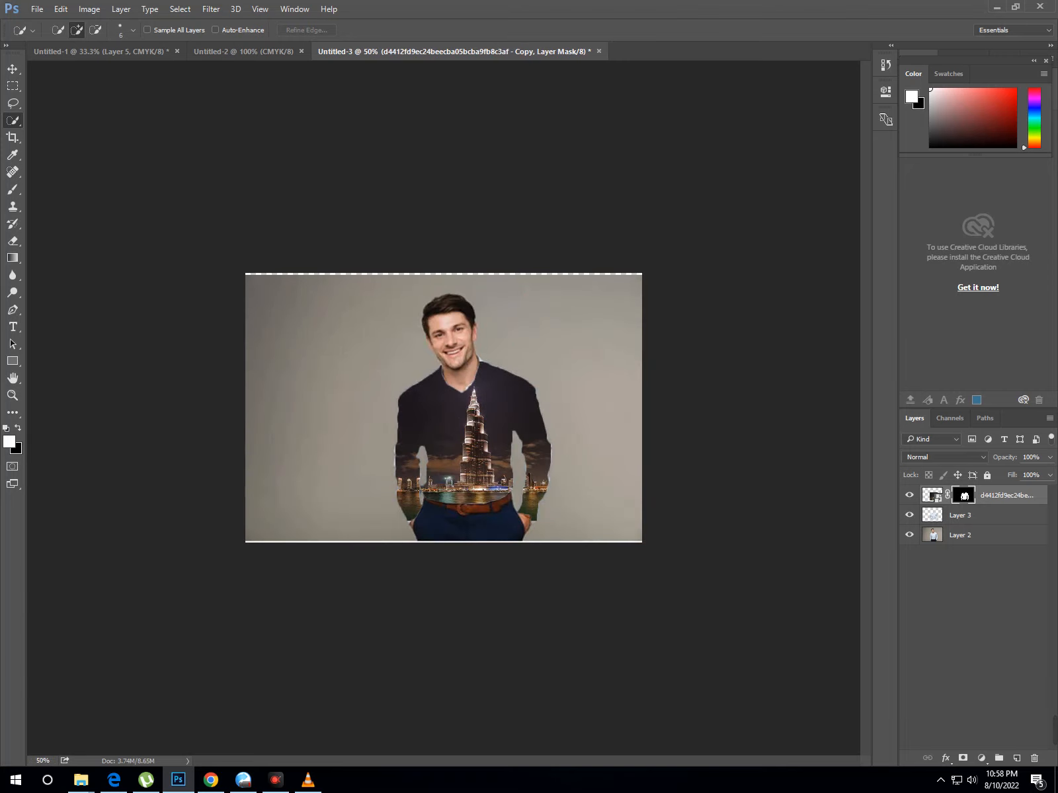
key(ctrl+0)
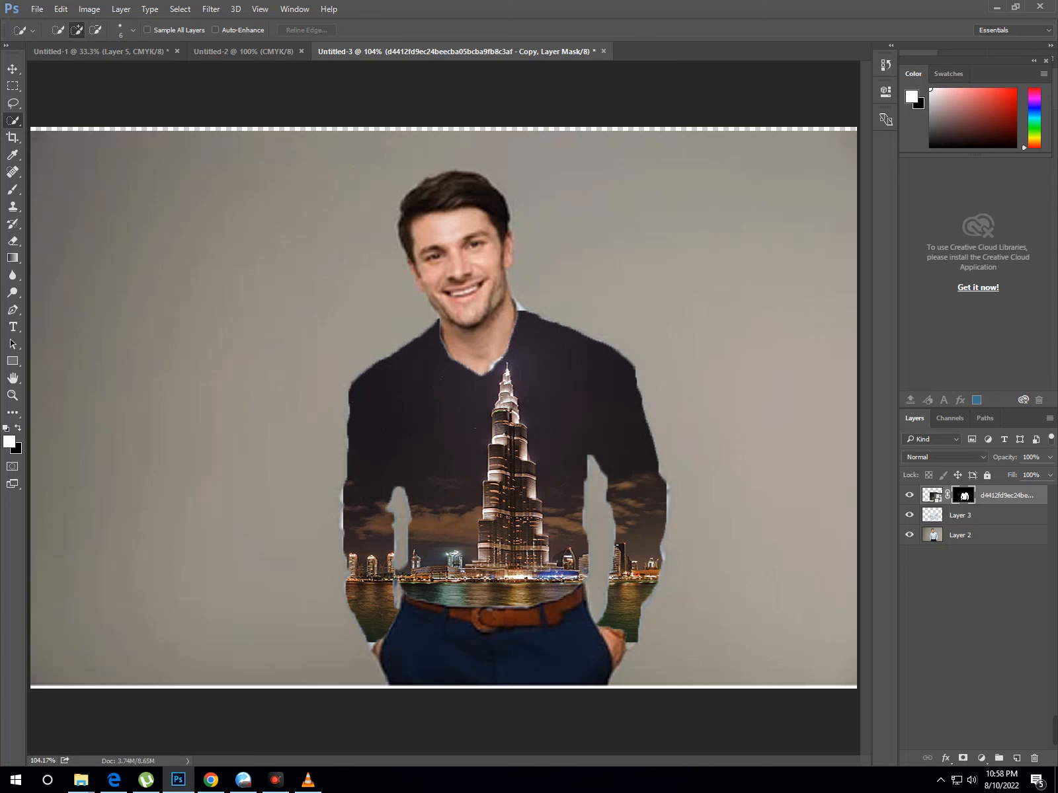
Step: Paste the second, blue-toned skyscraper image and move it over the man's torso, starting just below his chin
key(ctrl+v)
drag(431, 542, 486, 572)
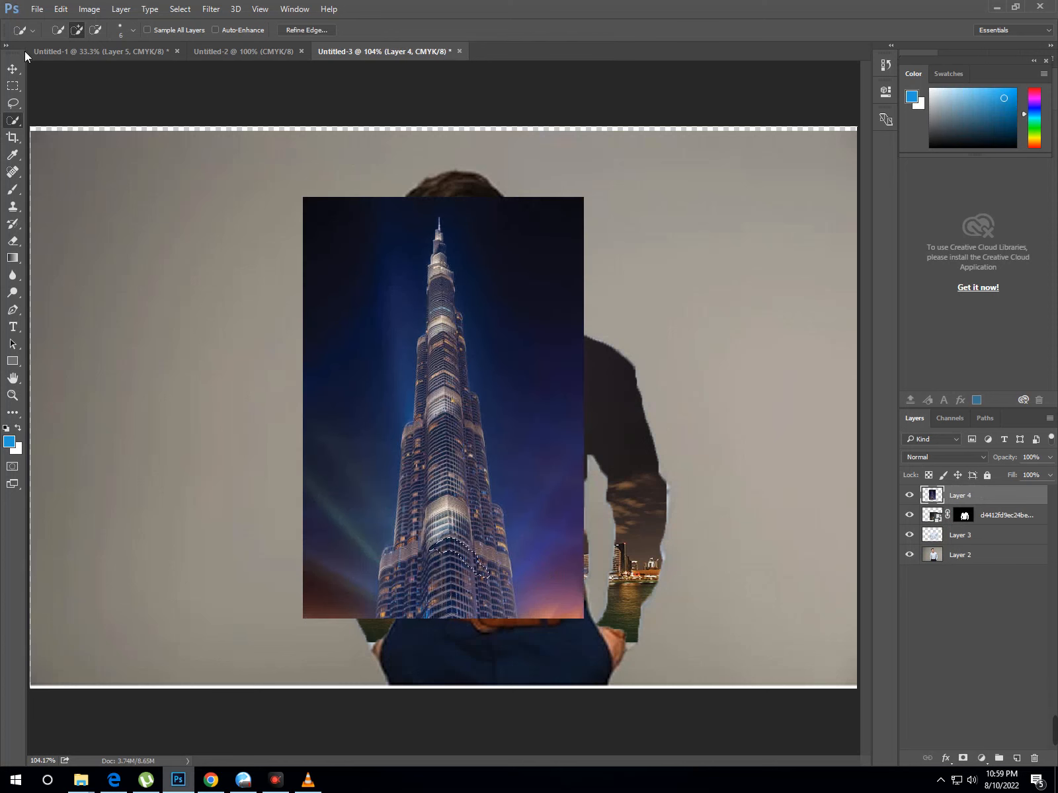
click(11, 68)
drag(483, 476, 531, 576)
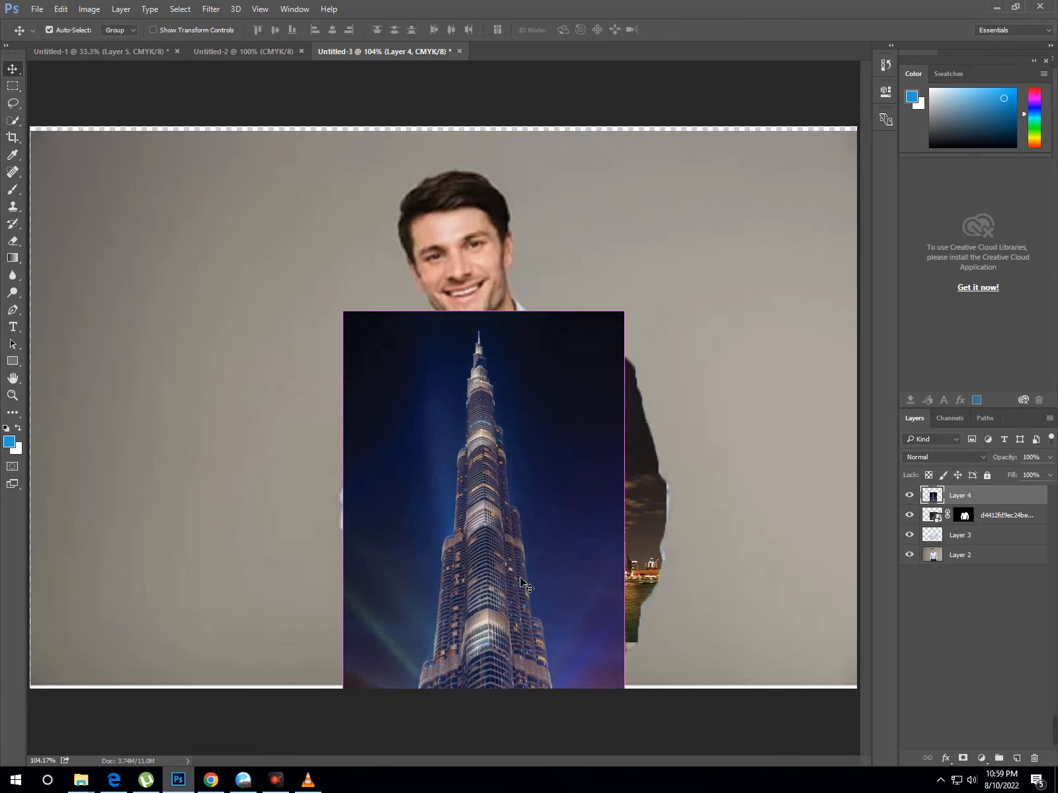
Step: Stretch the pasted skyscraper image to 115.20% width and reduce its height to cover the shirt from the collar to the cuffs
key(ctrl+t)
drag(625, 528, 667, 536)
drag(516, 735, 519, 647)
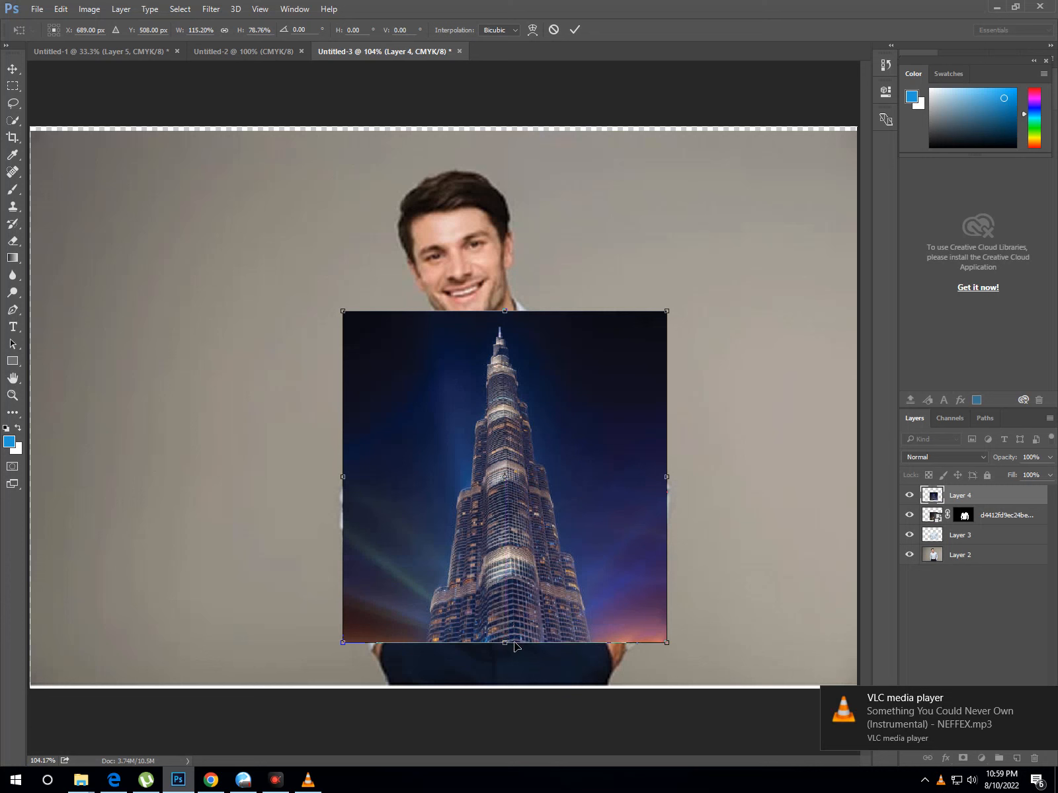
drag(510, 316, 513, 305)
key(Return)
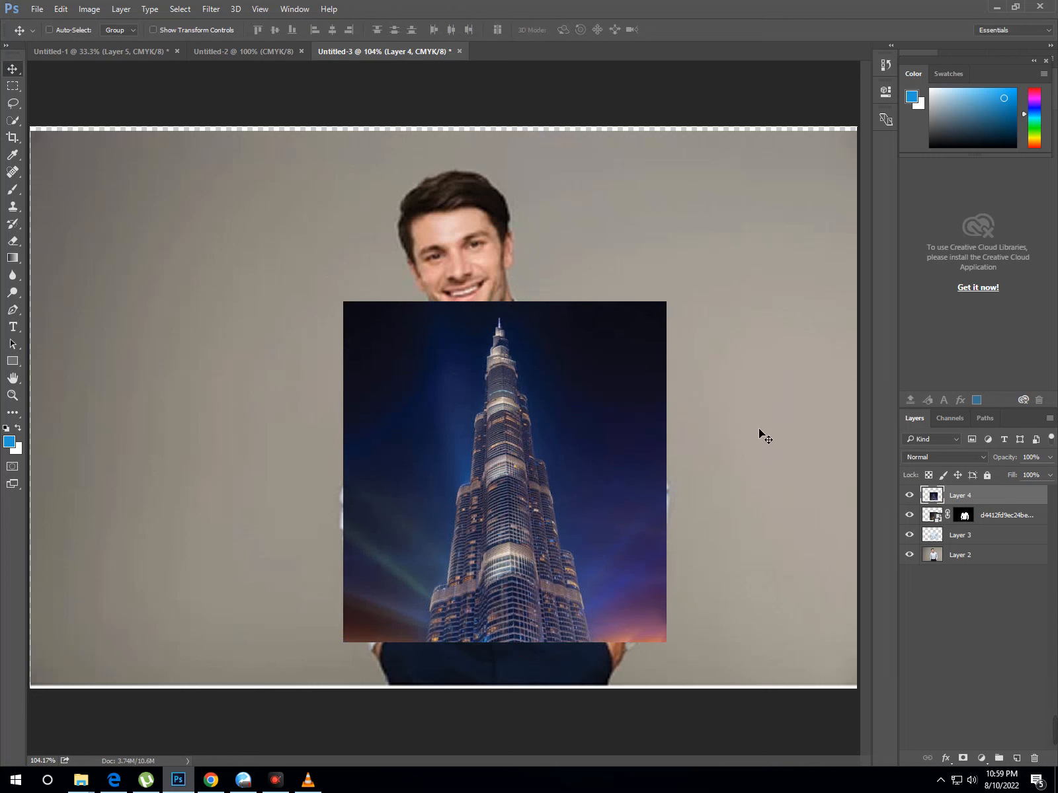
Step: Hide the first skyscraper layer, and mask Layer 4 by transferring a mask made on Layer 3 from its shirt outline
click(909, 515)
click(940, 540)
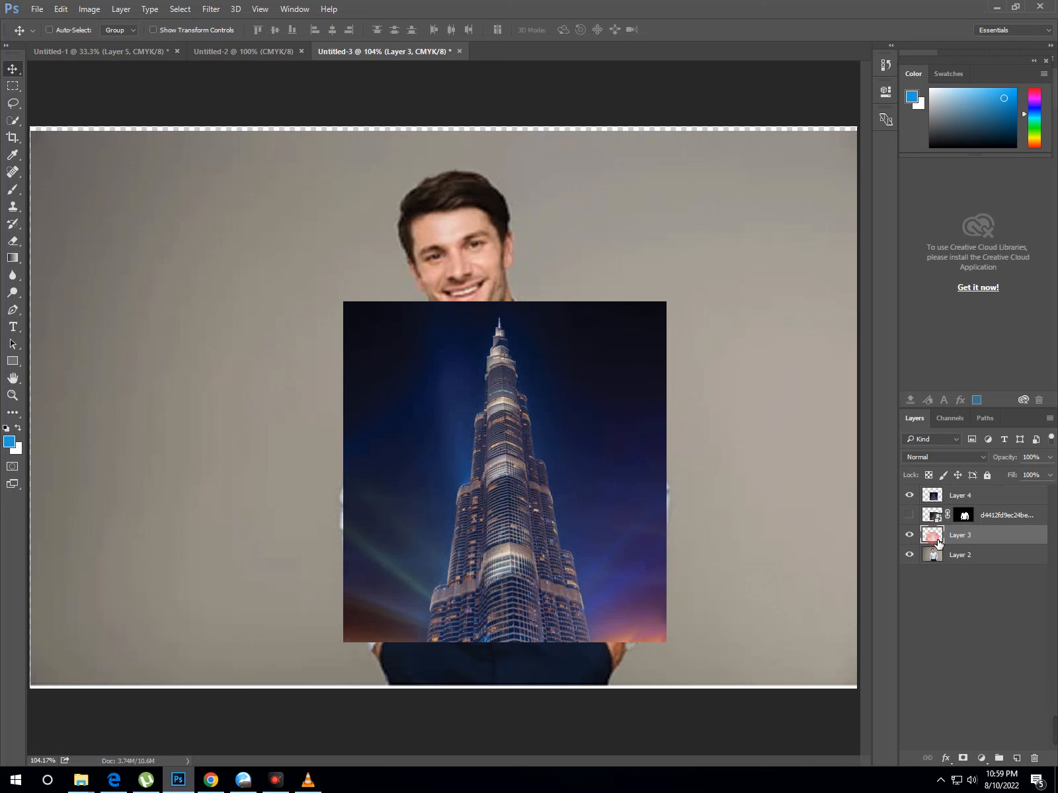
ctrl+click(939, 540)
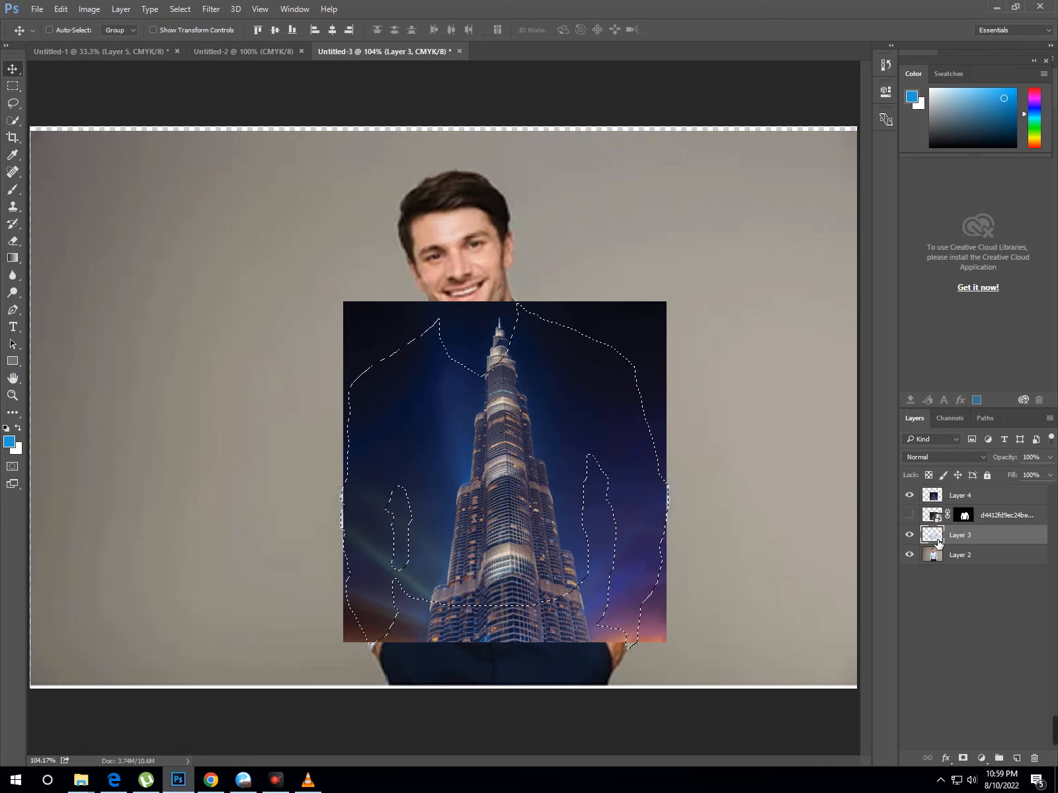
click(964, 758)
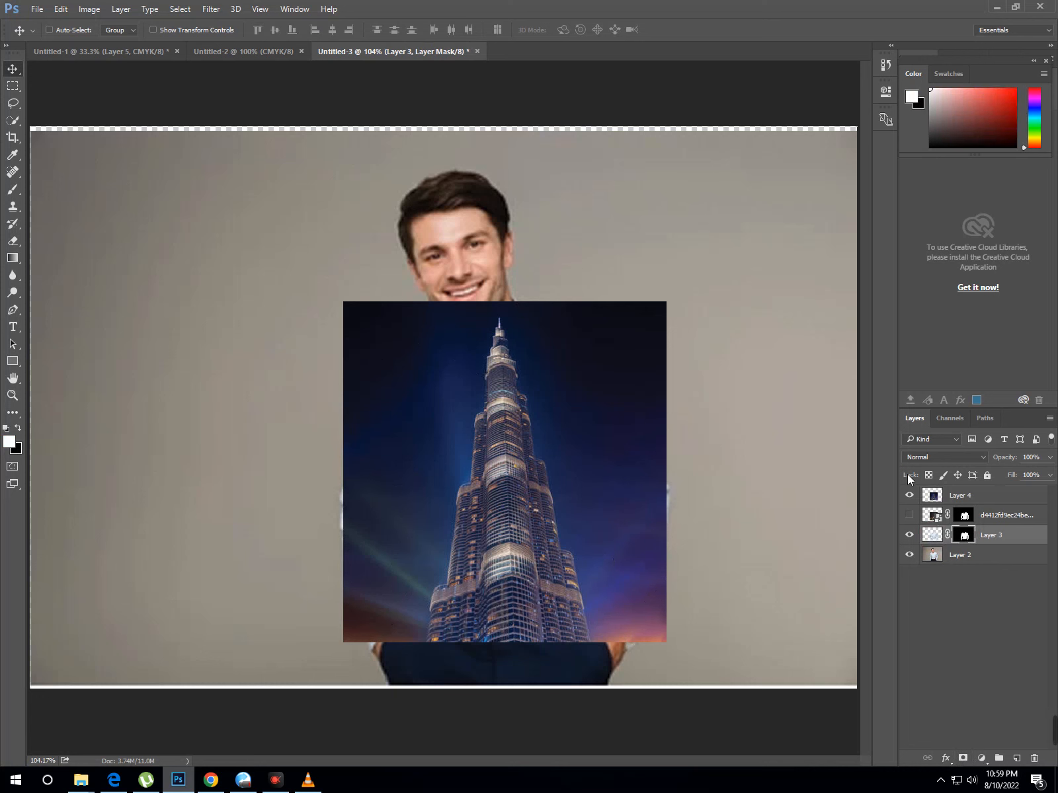
drag(964, 534, 970, 499)
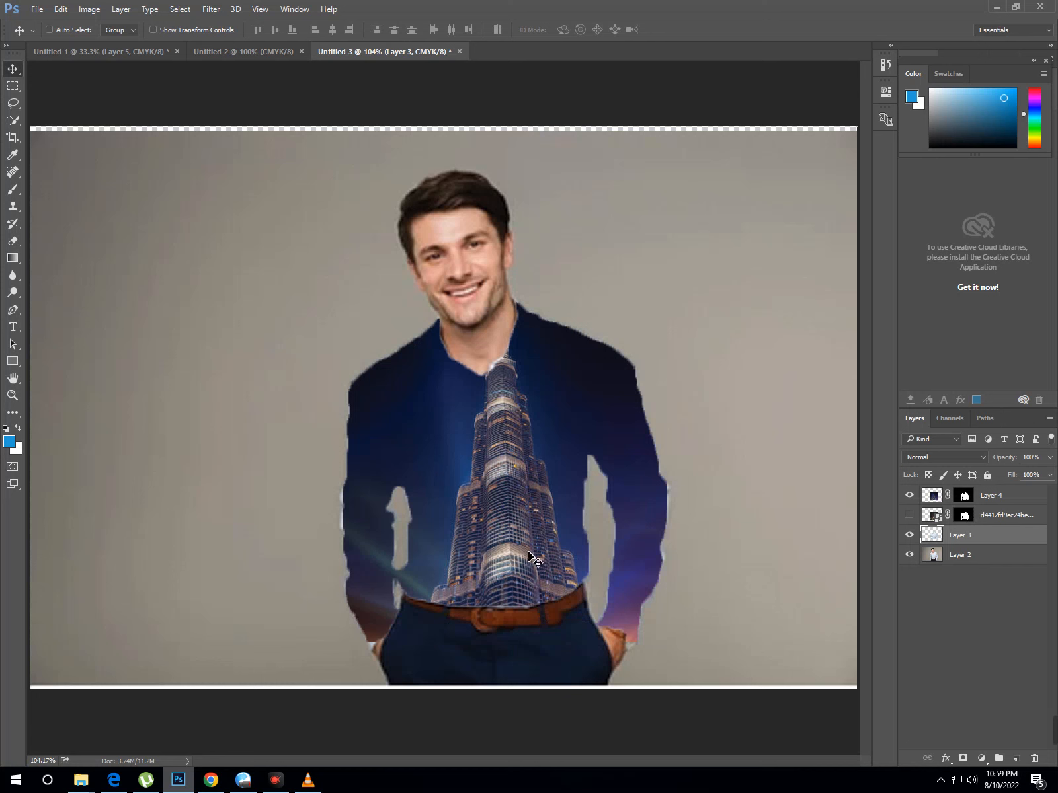
mouse_move(529, 551)
mouse_down()
mouse_move(519, 516)
mouse_move(526, 558)
mouse_up()
key(ctrl+1)
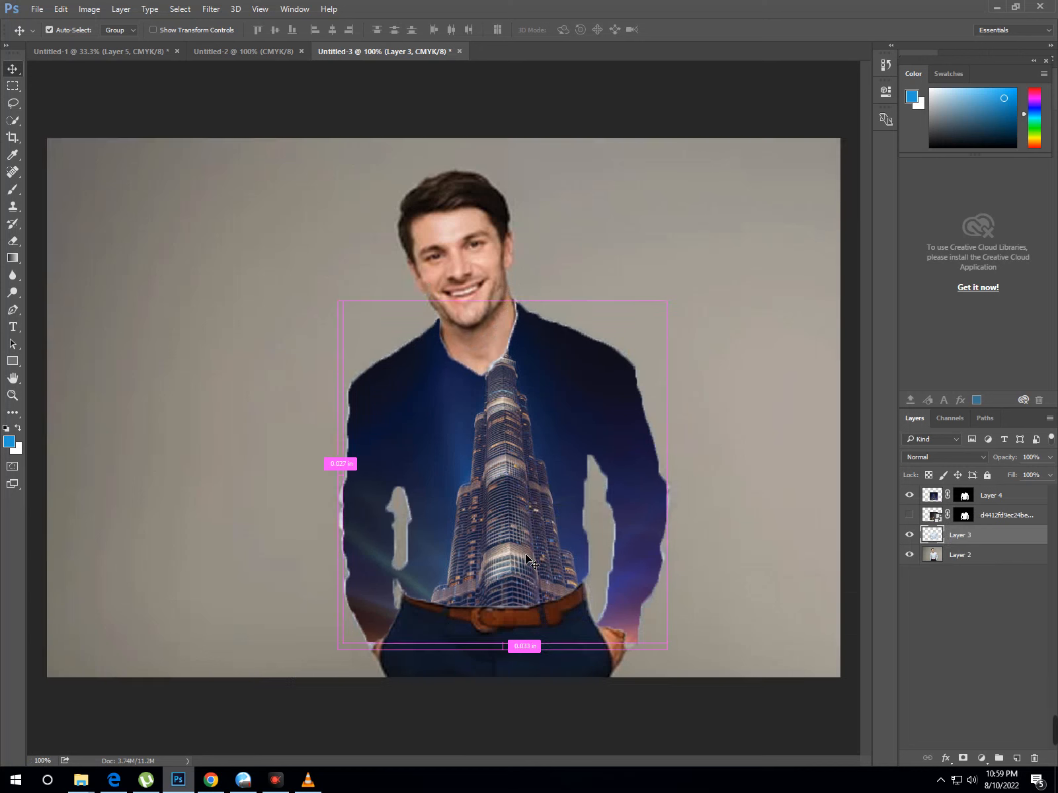
Step: Compare the two masked skyscraper layers by showing them in turn on the shirt, and leave both hidden
key(ctrl+minus)
key(ctrl+minus)
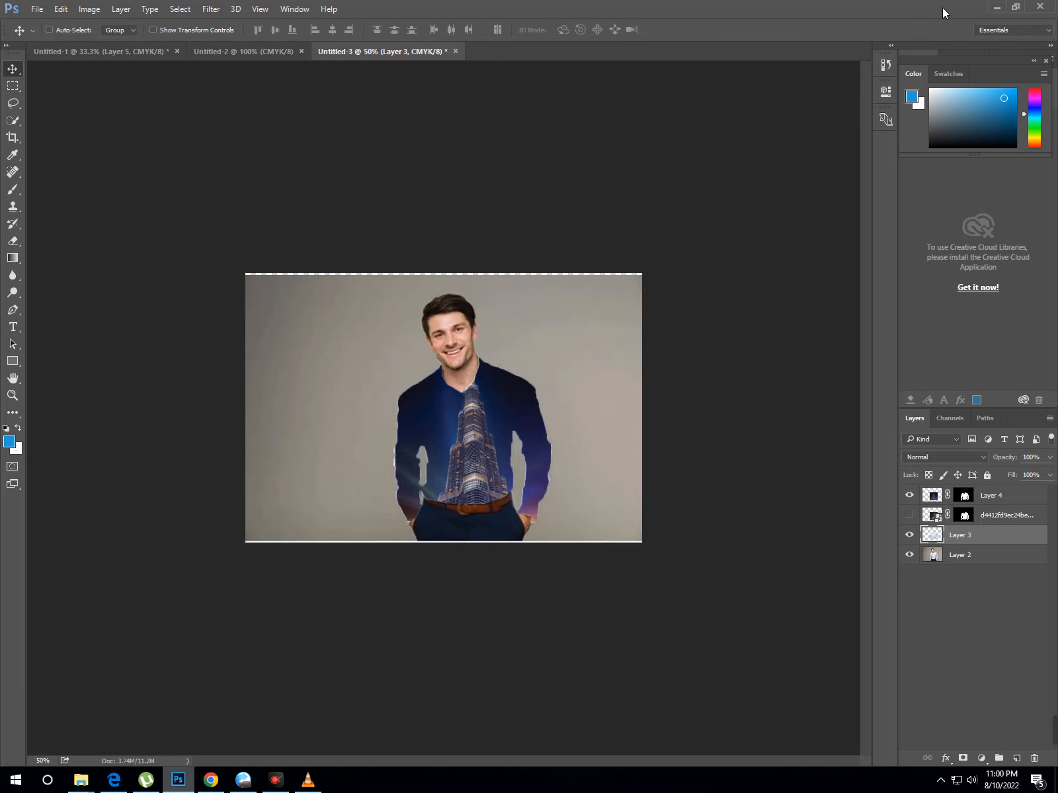
click(909, 495)
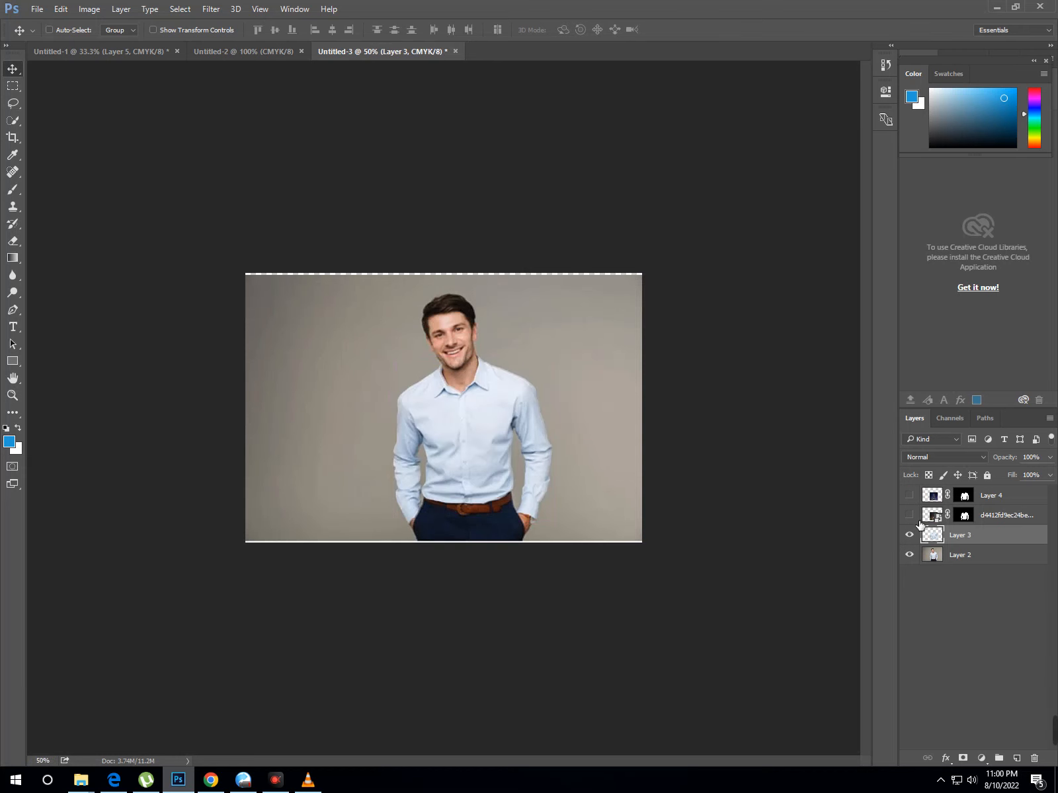
click(909, 515)
click(909, 515)
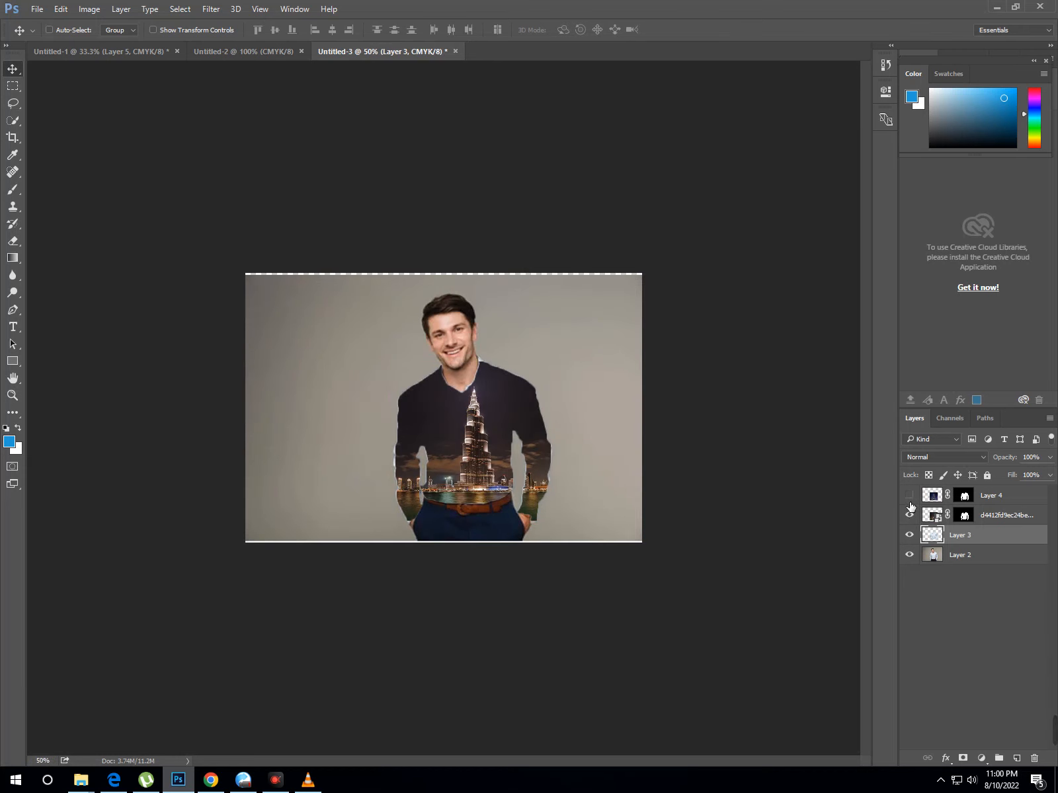
click(909, 495)
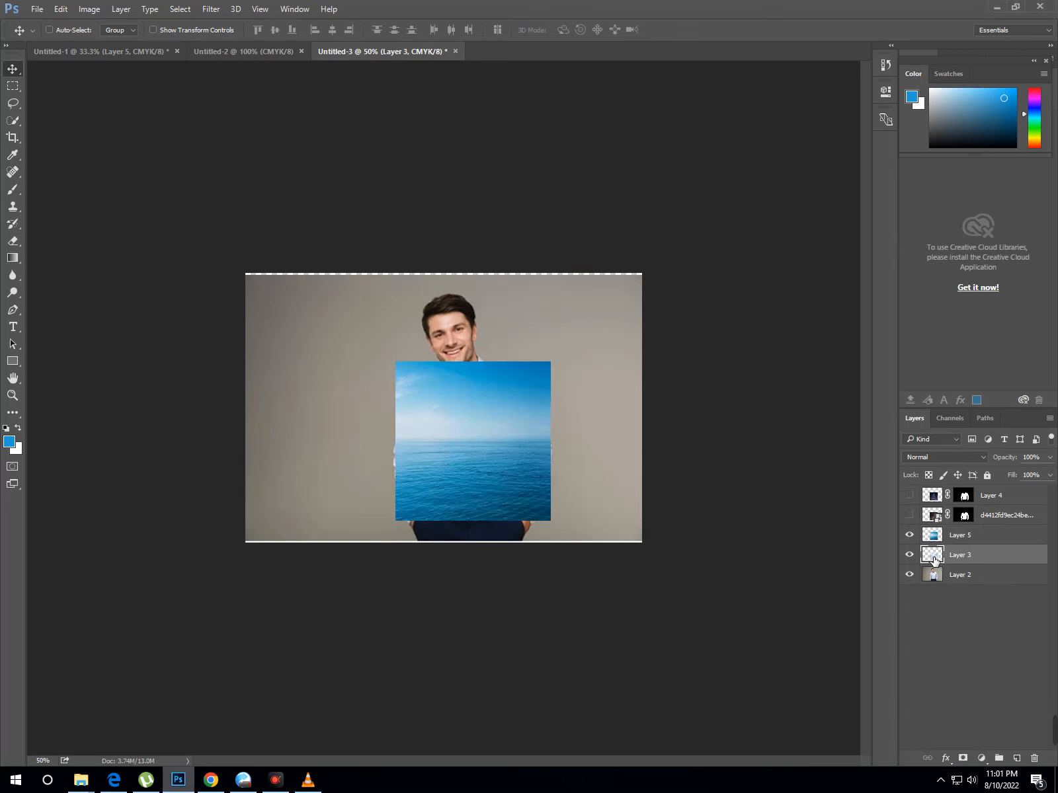
Step: Load the shirt outline from Layer 3 as a selection over the sea image
ctrl+click(932, 555)
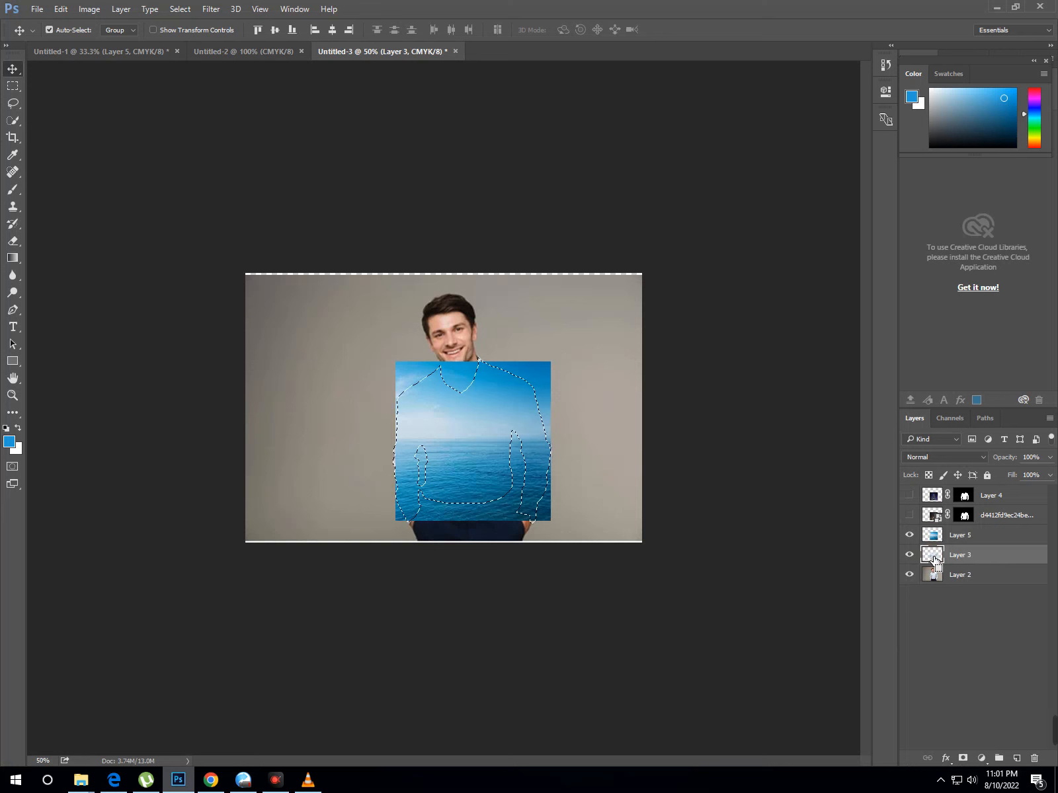
click(962, 758)
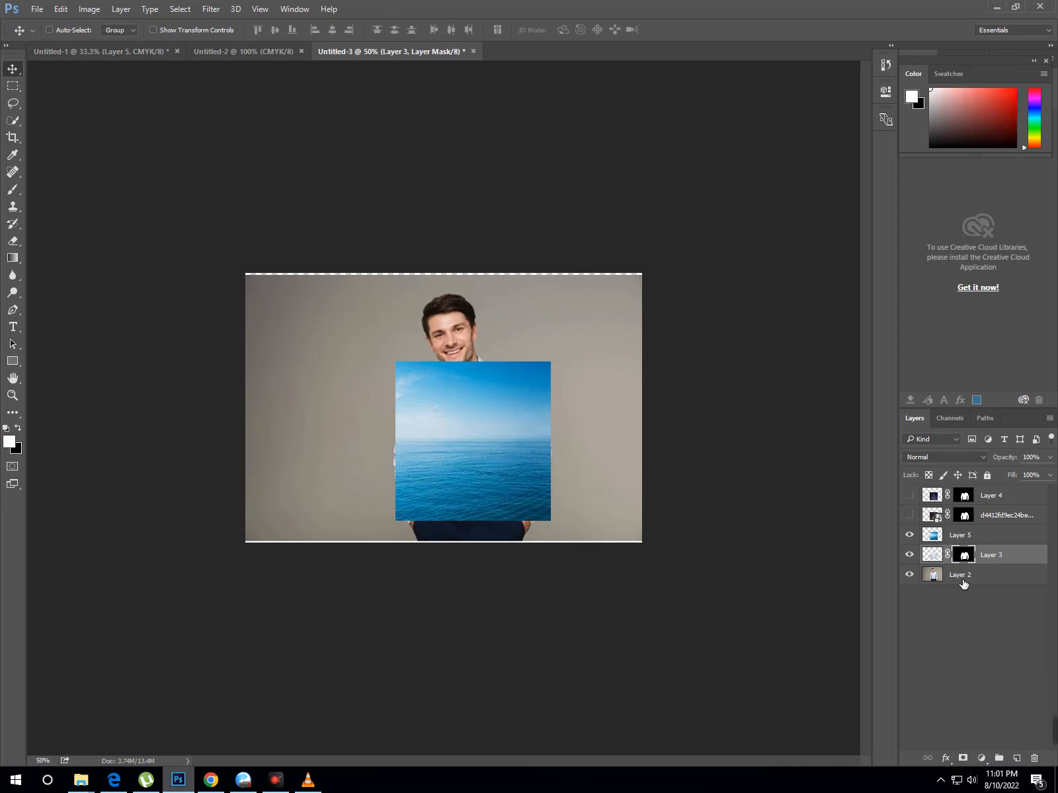
drag(939, 560, 935, 536)
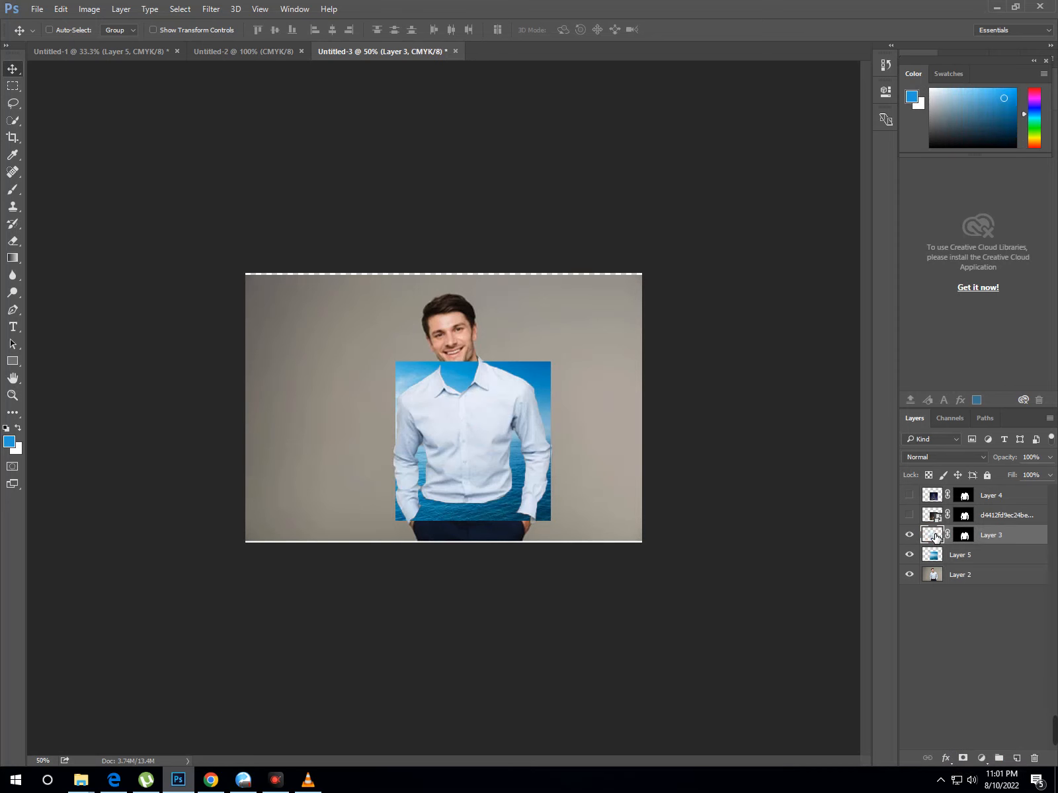
key(ctrl+z)
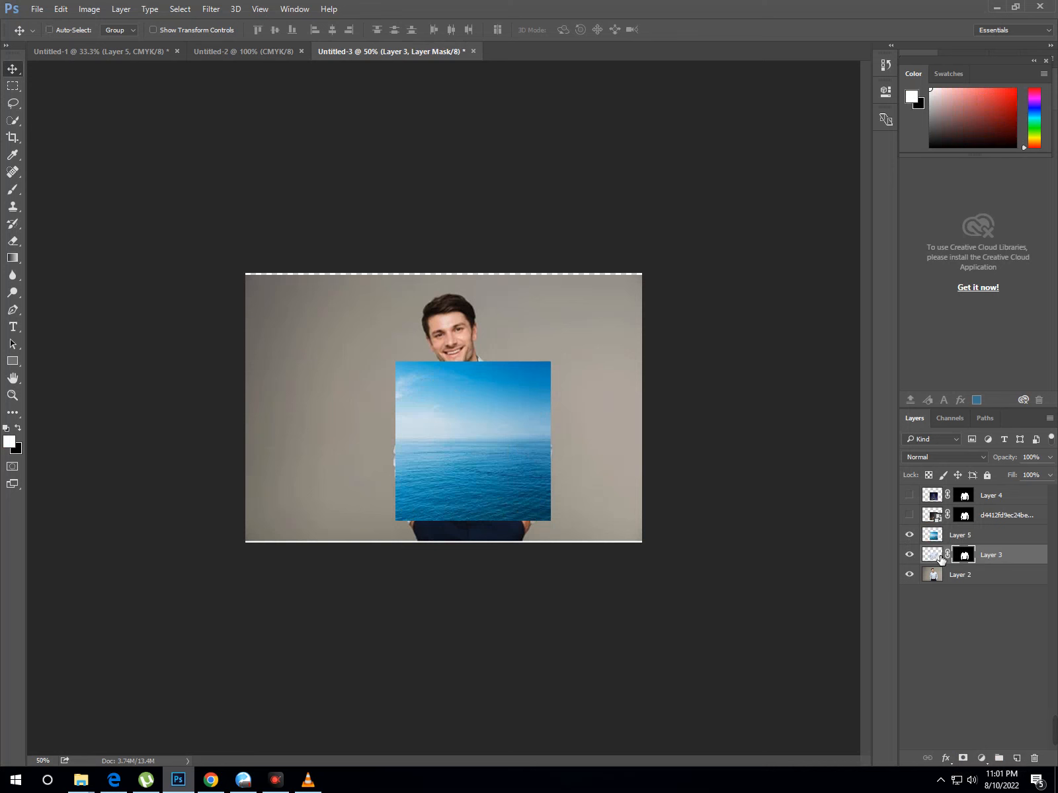
key(ctrl+alt+z)
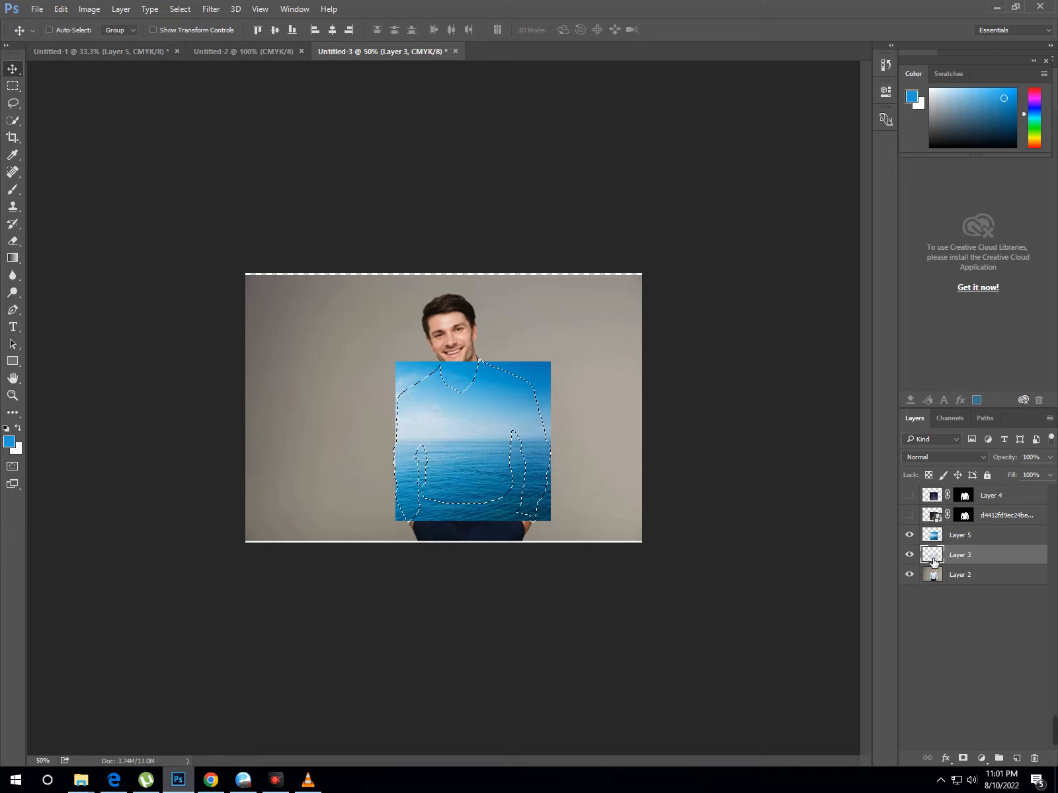
Step: Apply the shirt selection as a layer mask on the sea image in Layer 5
mouse_move(934, 539)
mouse_down()
mouse_move(935, 563)
mouse_move(928, 528)
mouse_up()
click(937, 537)
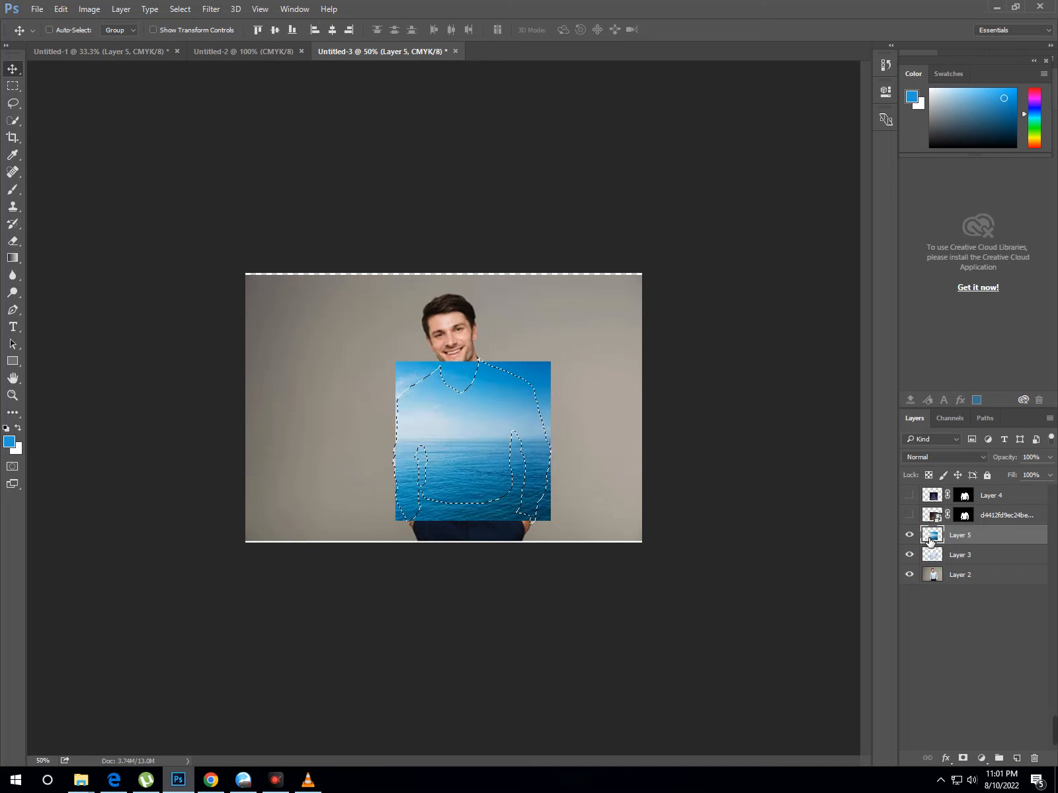
click(964, 759)
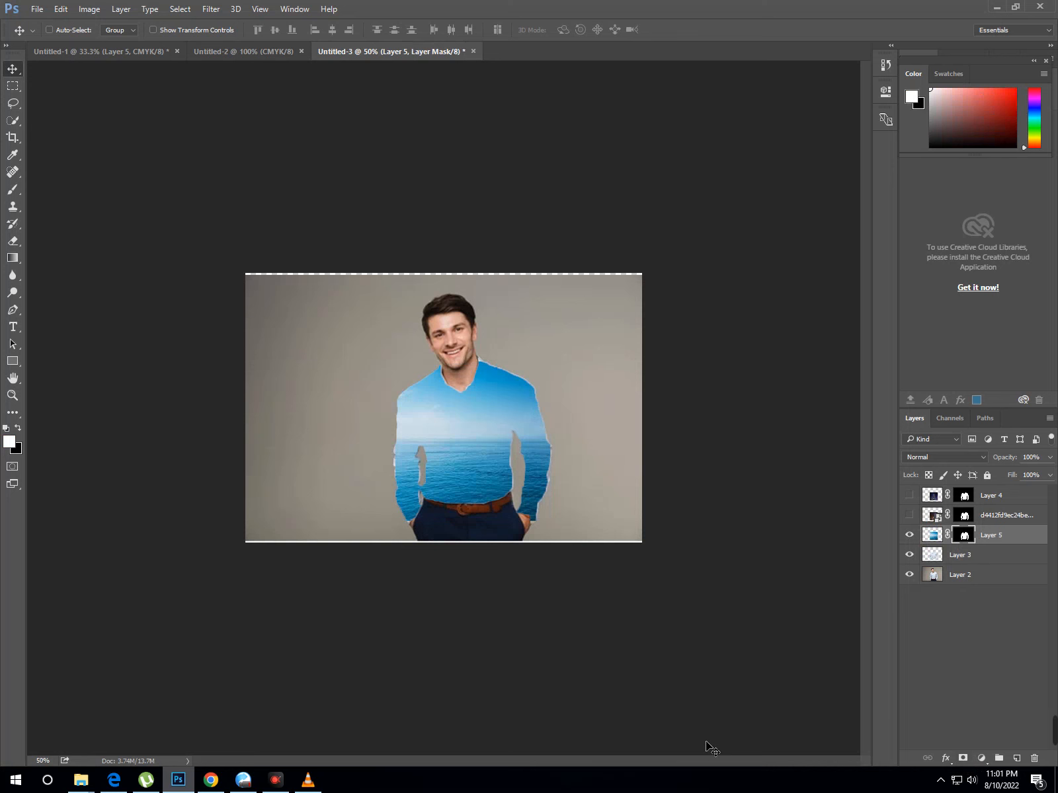
Step: Examine how the masked sea image fits the man's shirt, both close up and in the whole picture
key(ctrl+0)
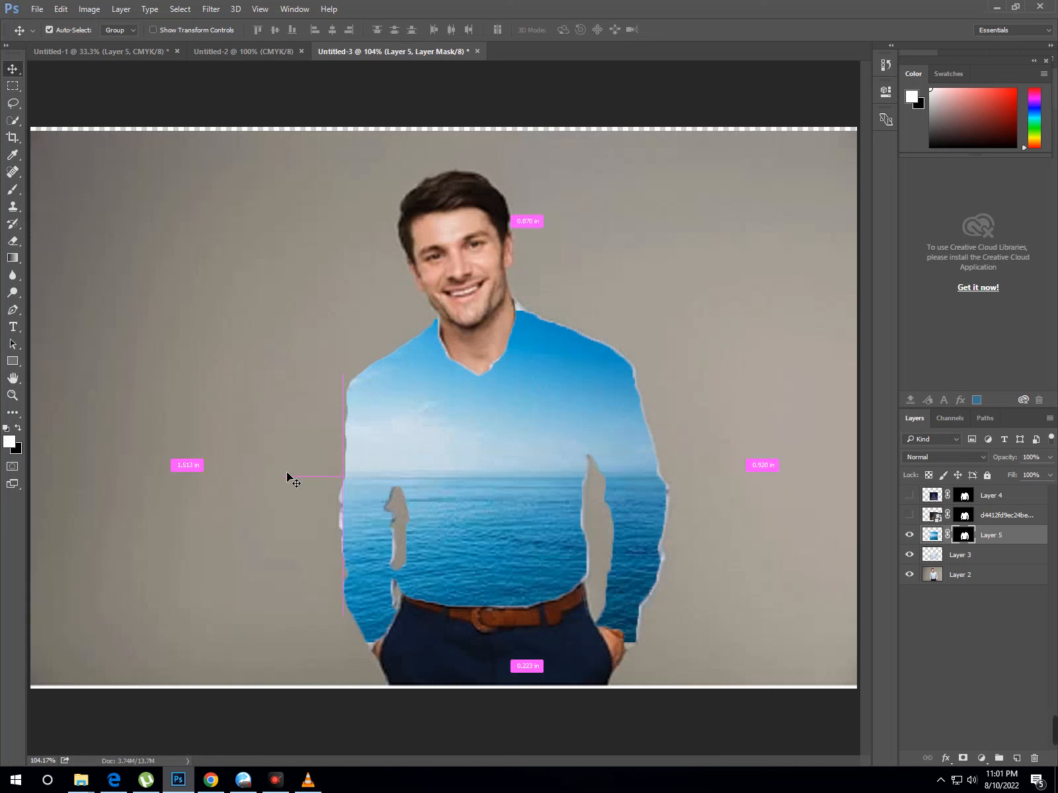
key(ctrl+minus)
key(ctrl+minus)
key(ctrl+minus)
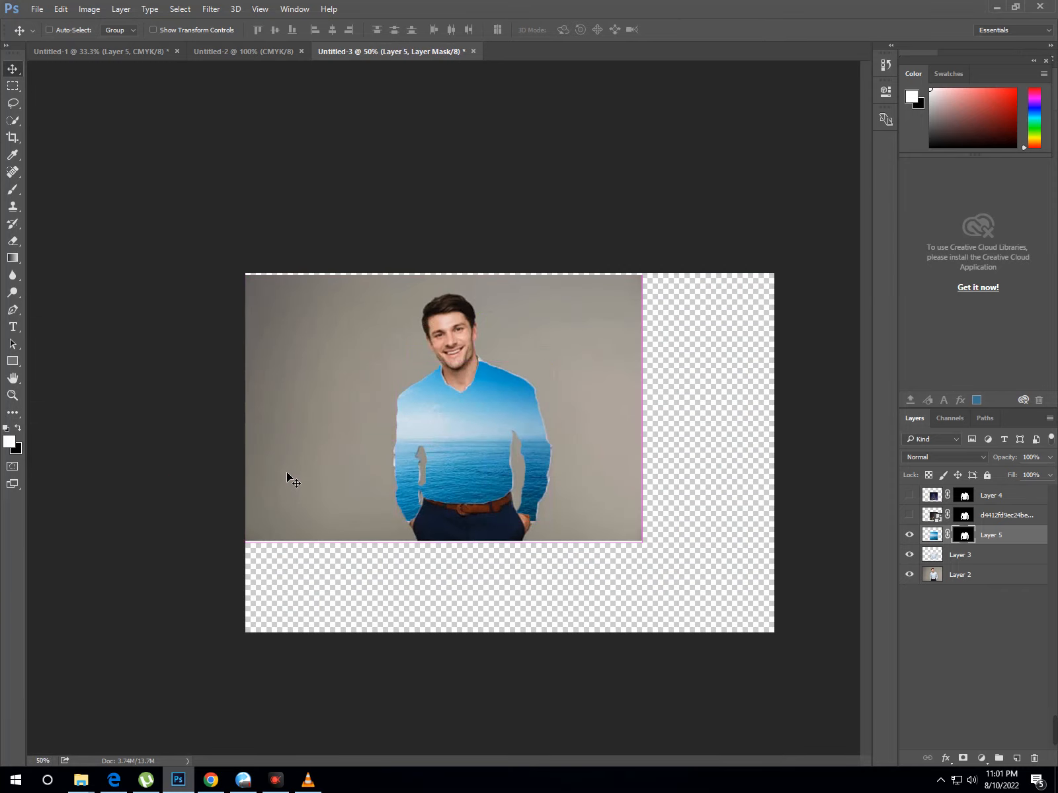
key(ctrl+plus)
key(ctrl+plus)
key(ctrl+plus)
key(ctrl+minus)
key(ctrl+minus)
key(ctrl+minus)
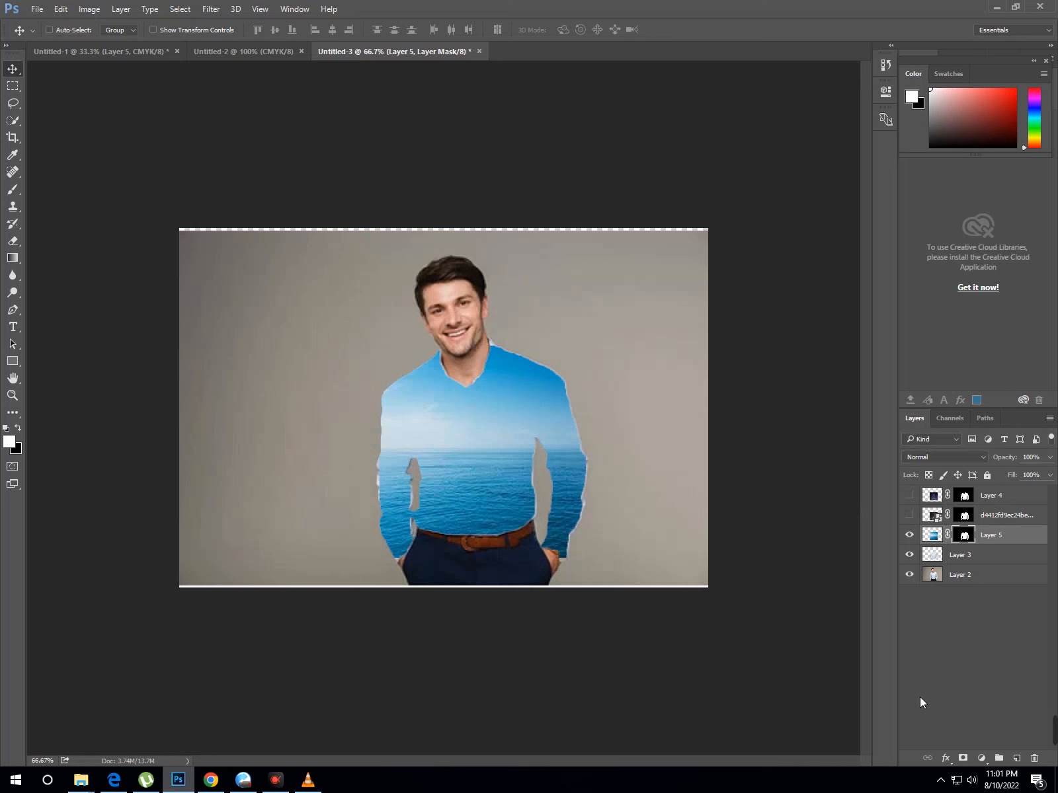
Step: Compare the shirt fills by alternately showing and hiding the sea image and the two skyscraper layers, one at a time
click(909, 535)
click(909, 516)
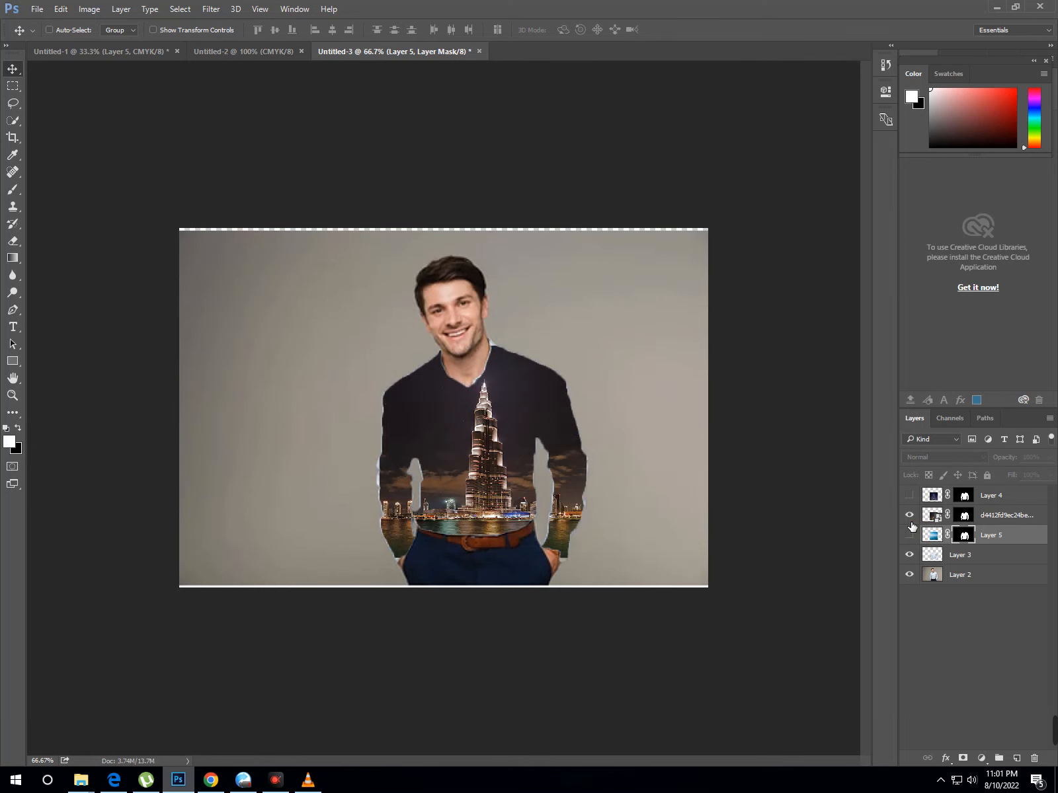
click(910, 516)
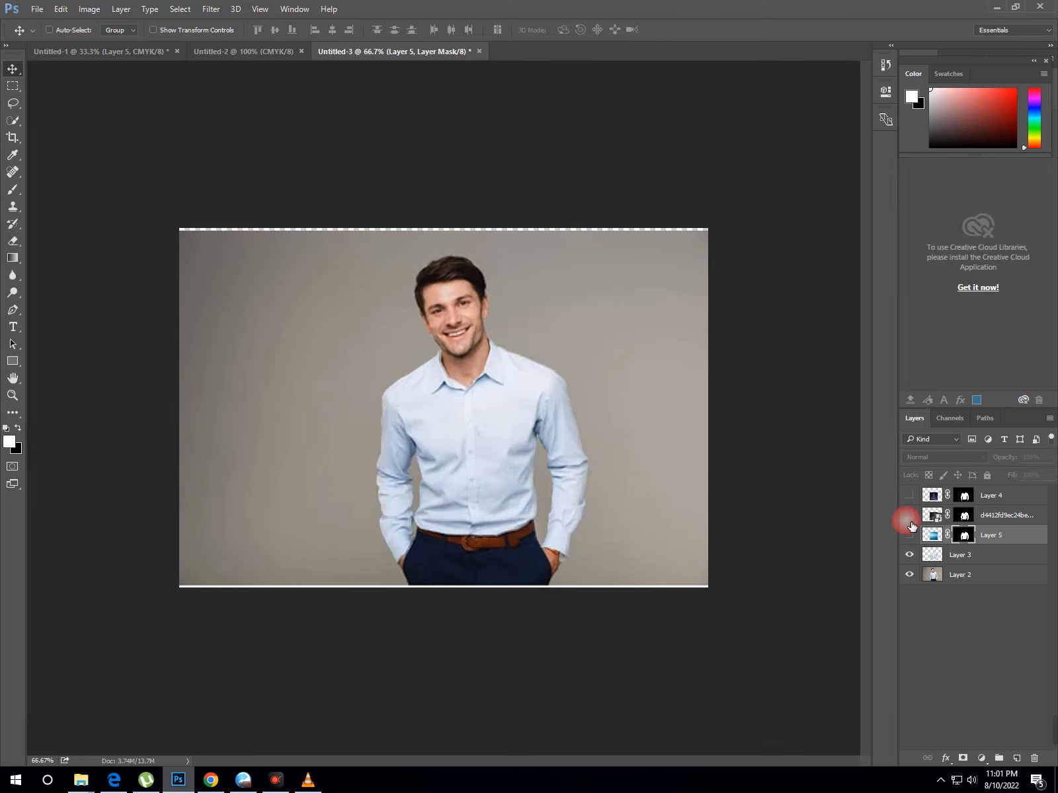
click(910, 514)
click(913, 509)
click(913, 509)
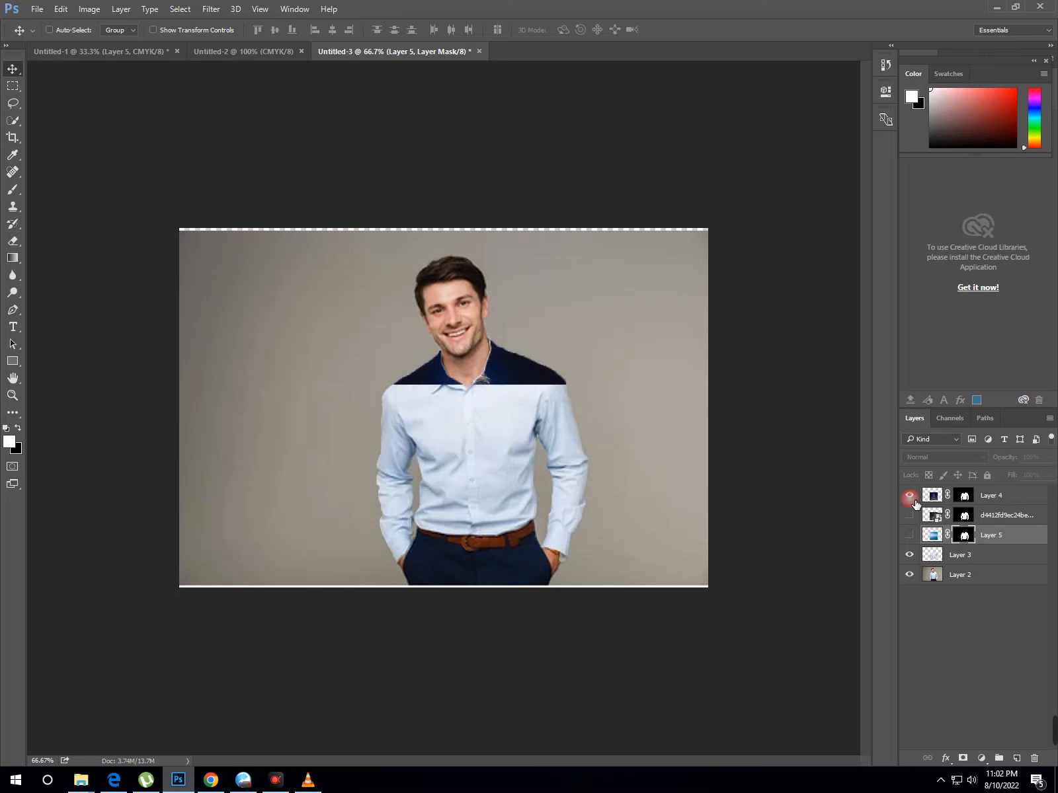
click(910, 518)
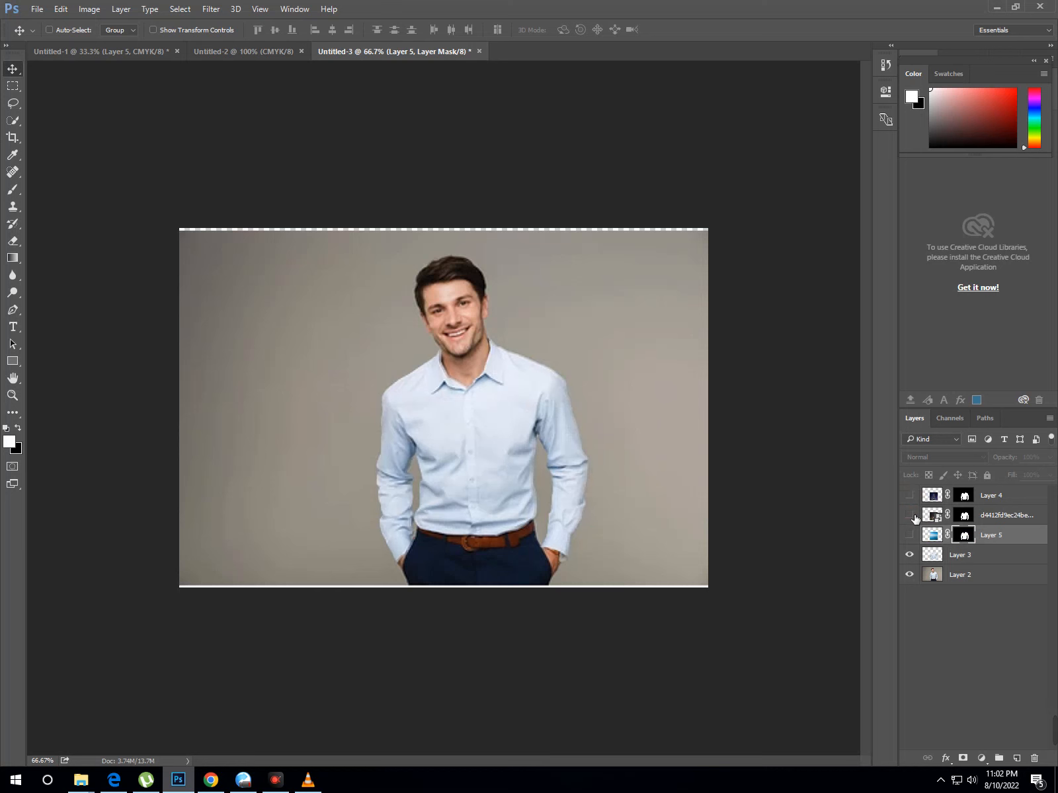
click(913, 516)
click(912, 533)
click(913, 516)
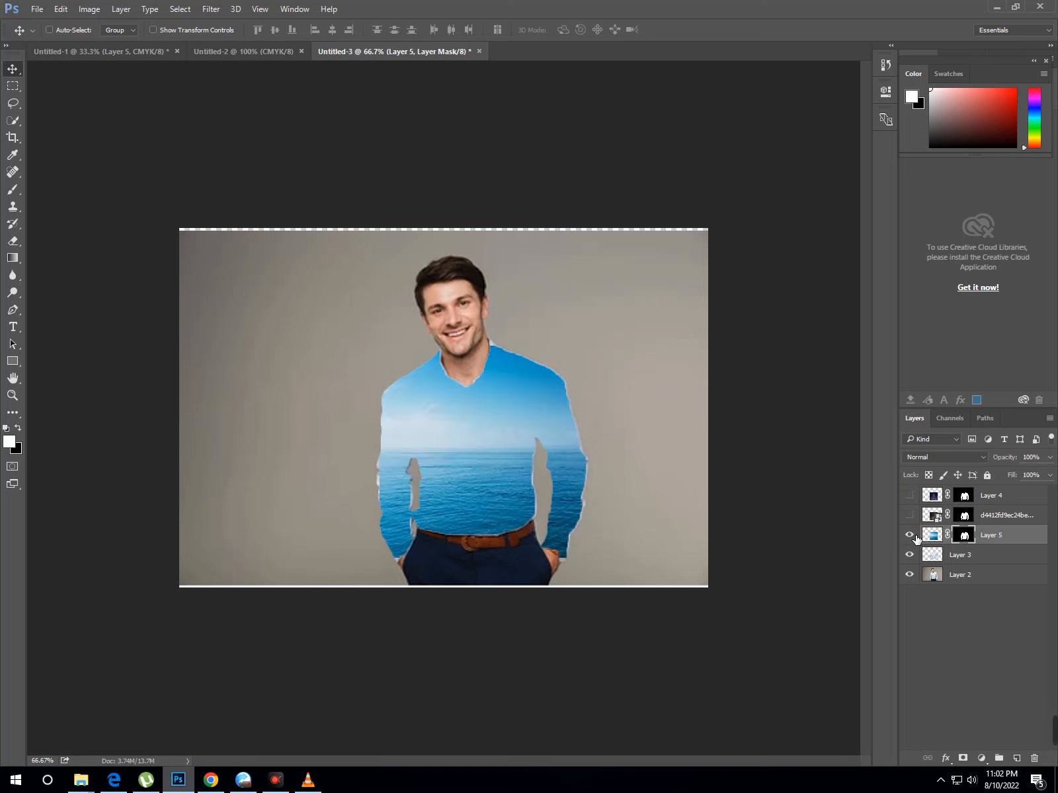
click(910, 536)
click(912, 517)
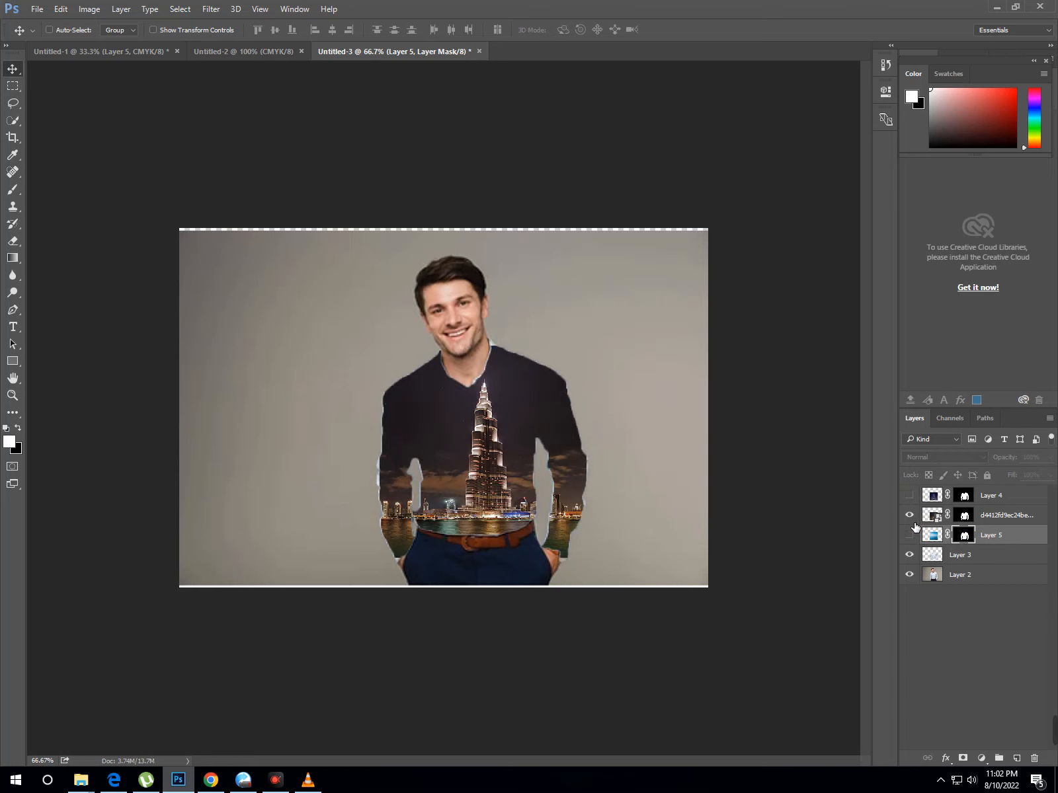